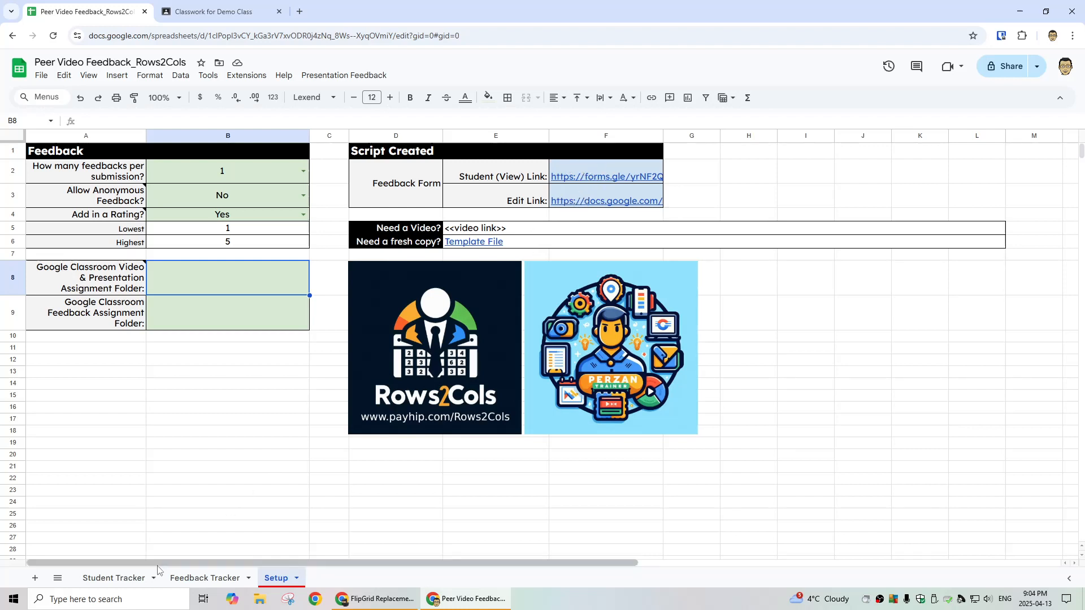
Step: Keep 1 feedback per submission and anonymous feedback set to No, then view the Feedback Tracker sheet
{"action": "left_click", "coordinate": [57, 578]}
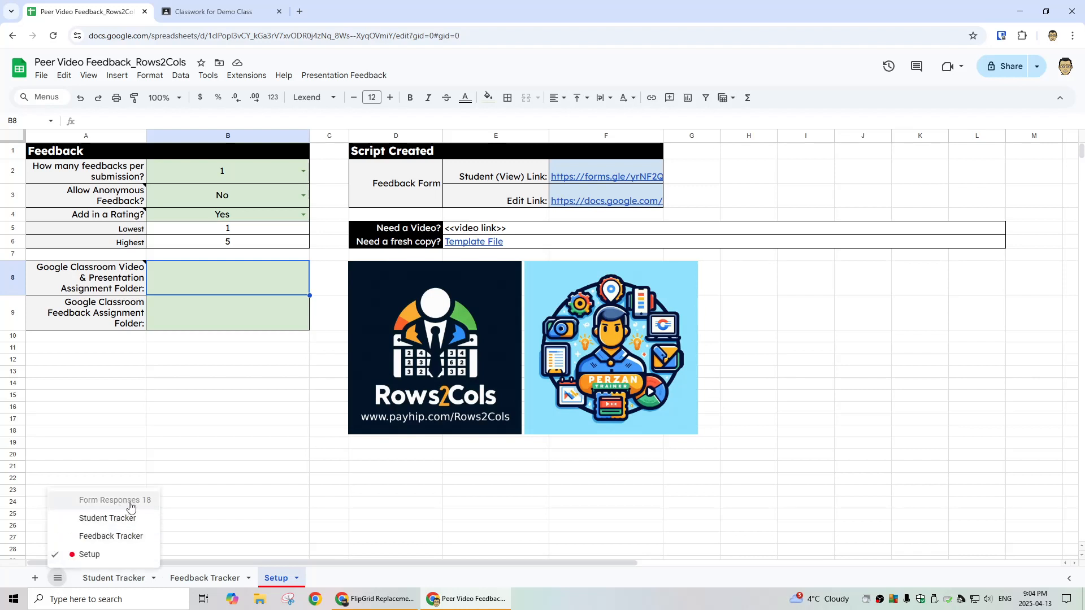
{"action": "left_click", "coordinate": [241, 352]}
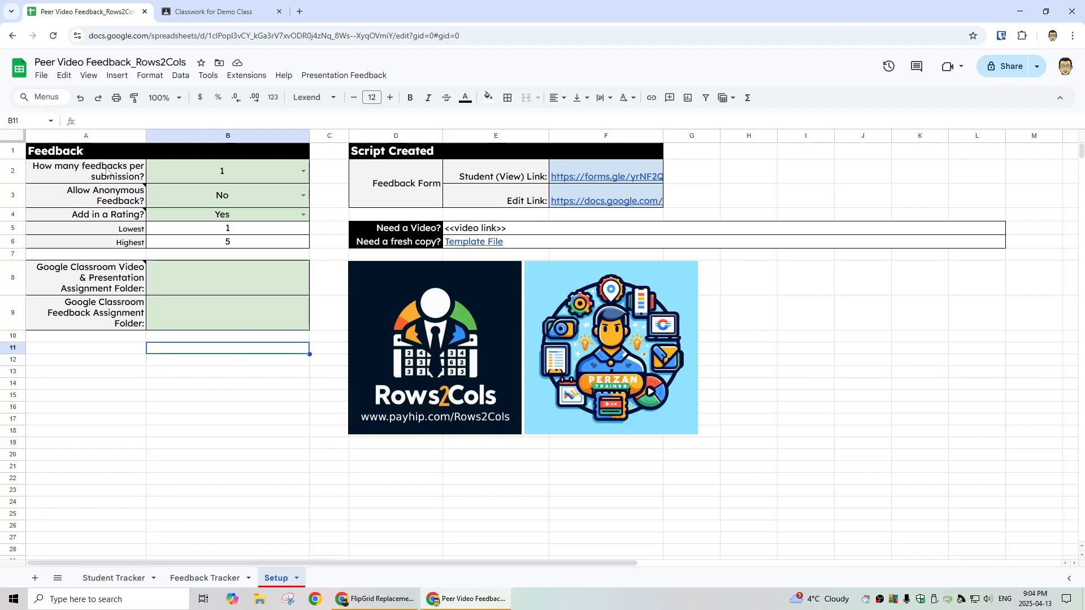
{"action": "left_click", "coordinate": [303, 172]}
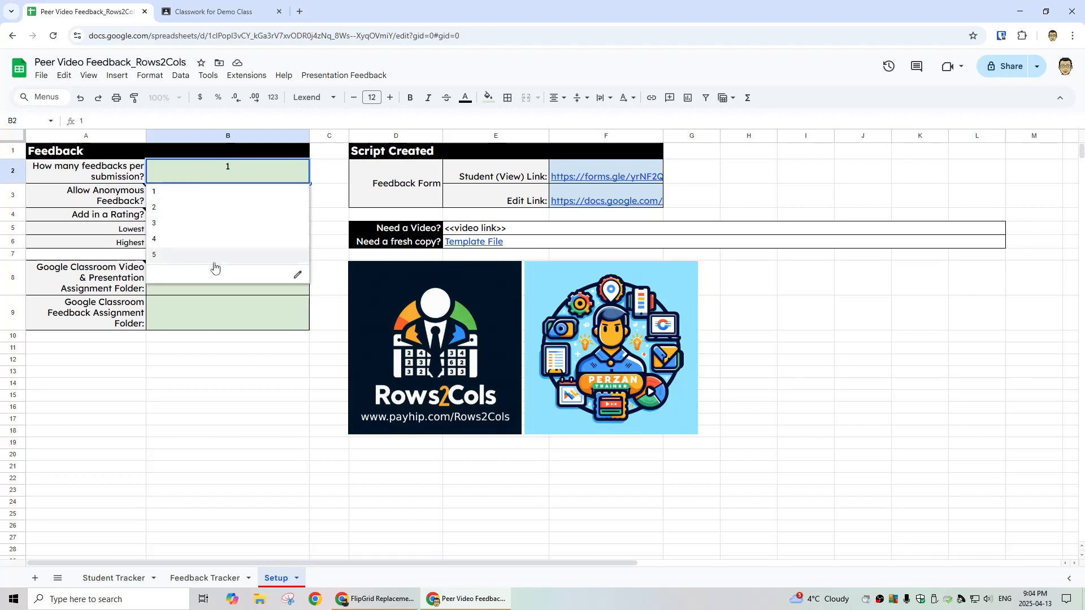
{"action": "left_click", "coordinate": [216, 193]}
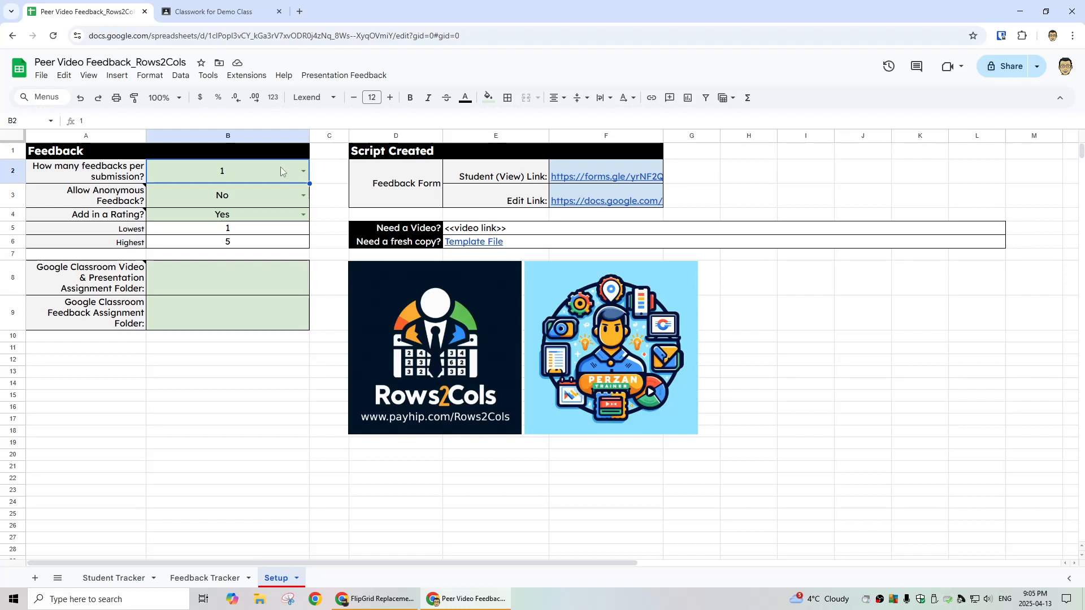
{"action": "left_click", "coordinate": [300, 197]}
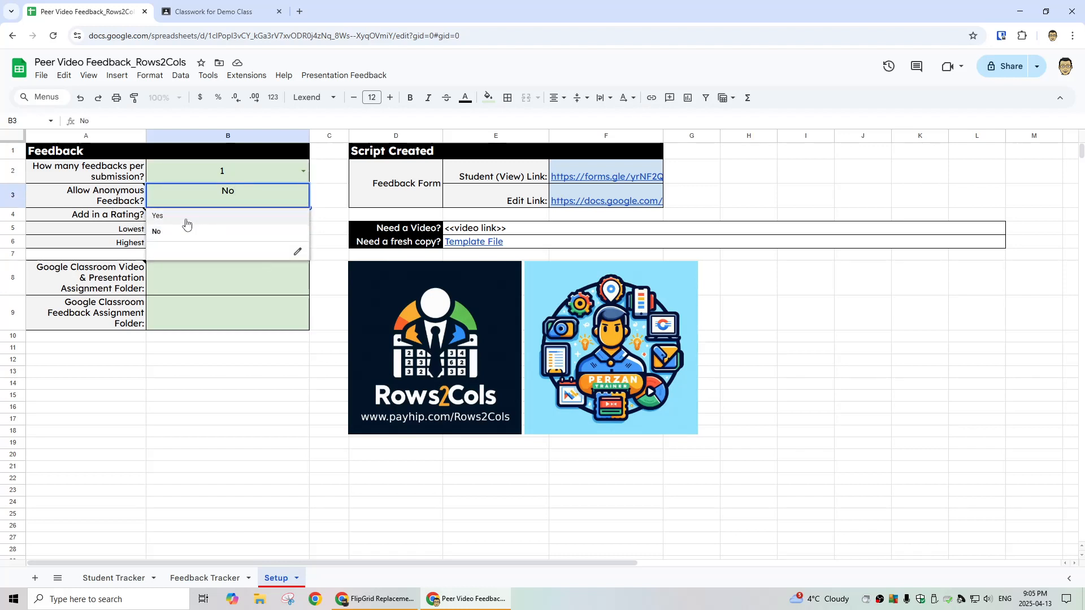
{"action": "left_click", "coordinate": [325, 198]}
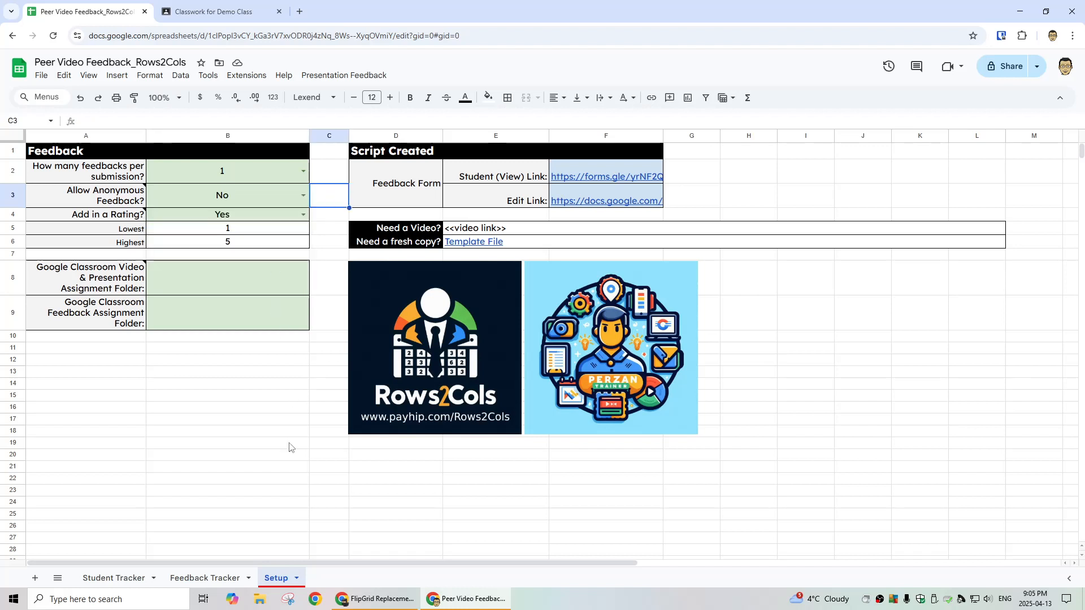
{"action": "left_click", "coordinate": [208, 579]}
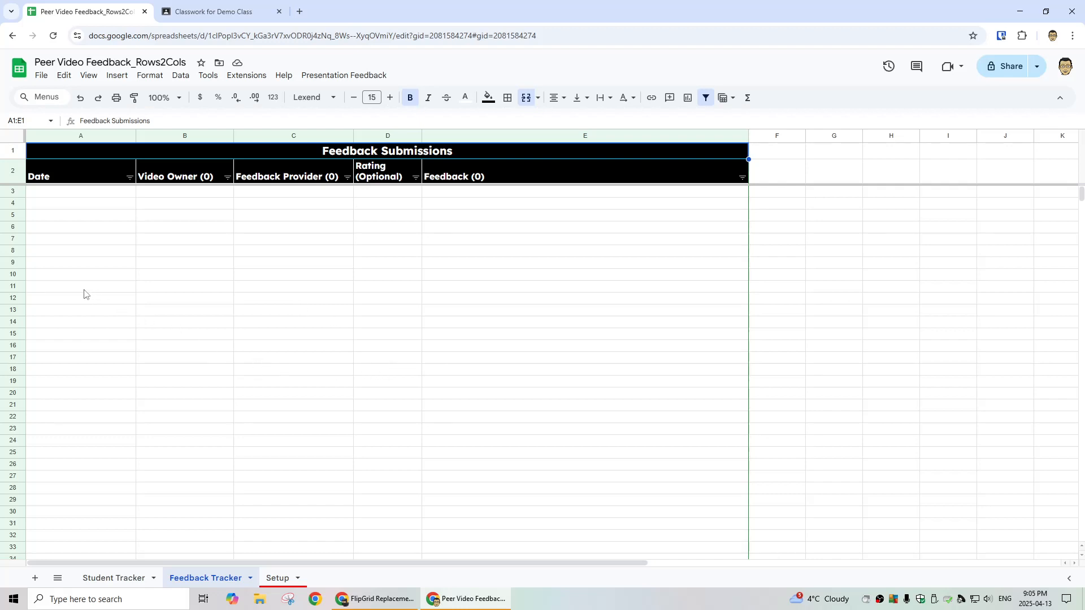
Step: Select row 11 of the Feedback Submissions table, check the Presentation Feedback menu, then return to Setup
{"action": "left_click_drag", "start_coordinate": [84, 293], "coordinate": [659, 291]}
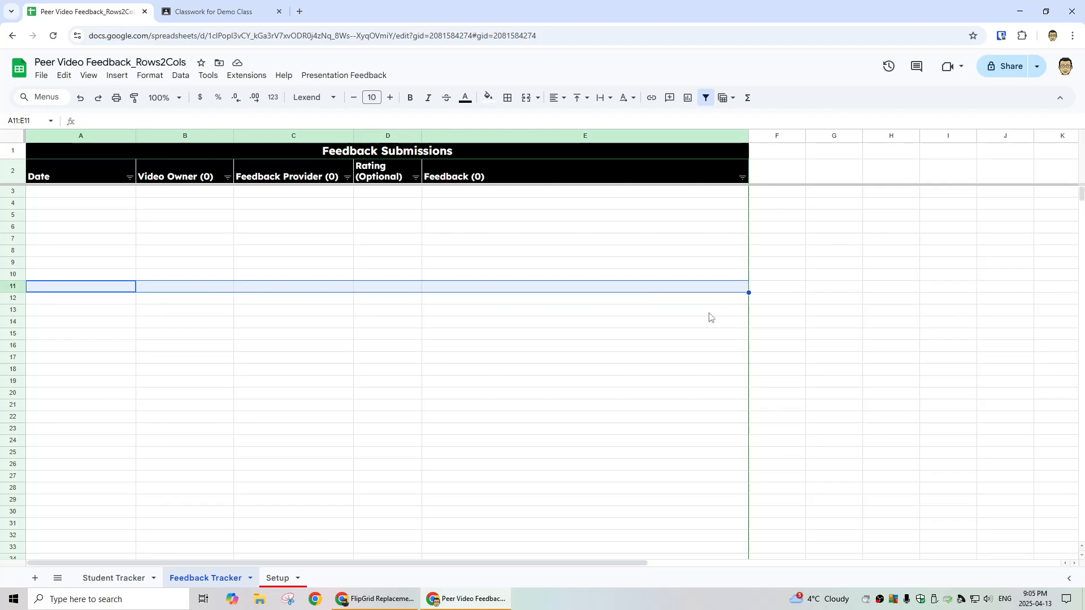
{"action": "left_click", "coordinate": [342, 76]}
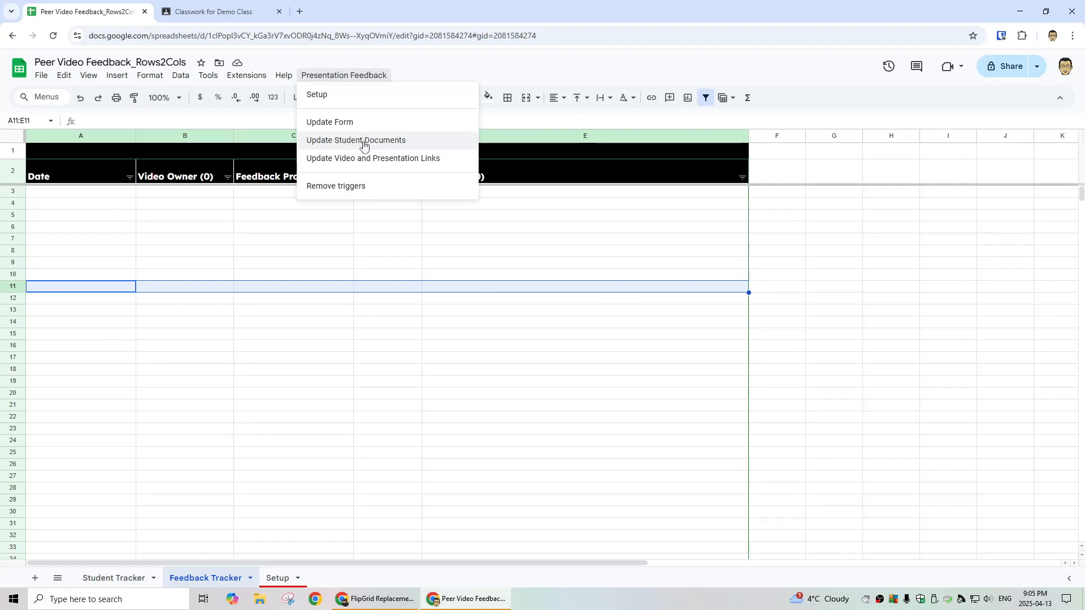
{"action": "left_click", "coordinate": [221, 13]}
{"action": "left_click", "coordinate": [125, 16]}
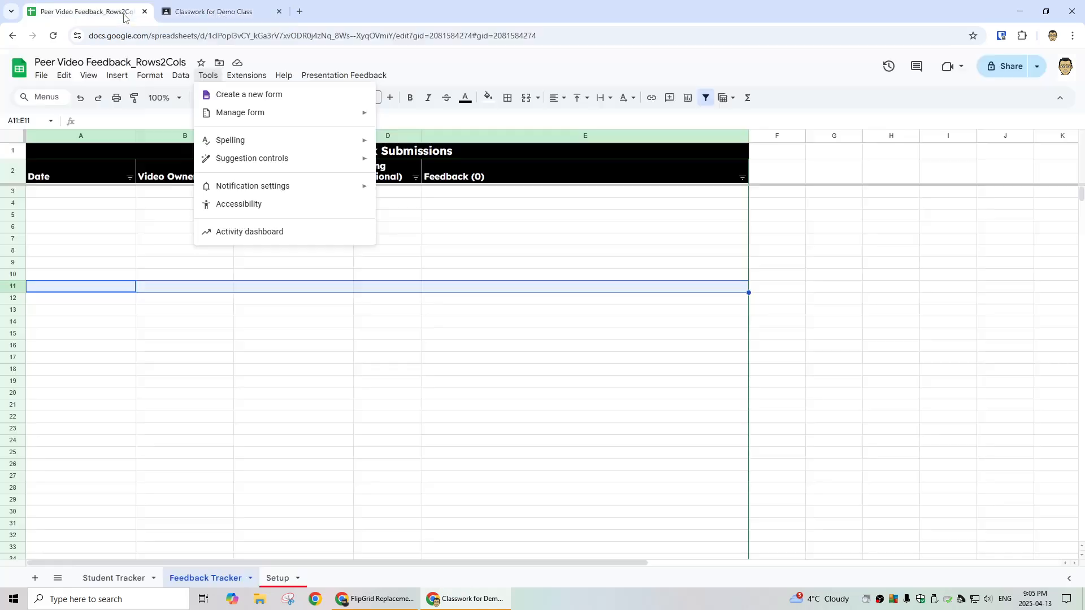
{"action": "left_click", "coordinate": [273, 578]}
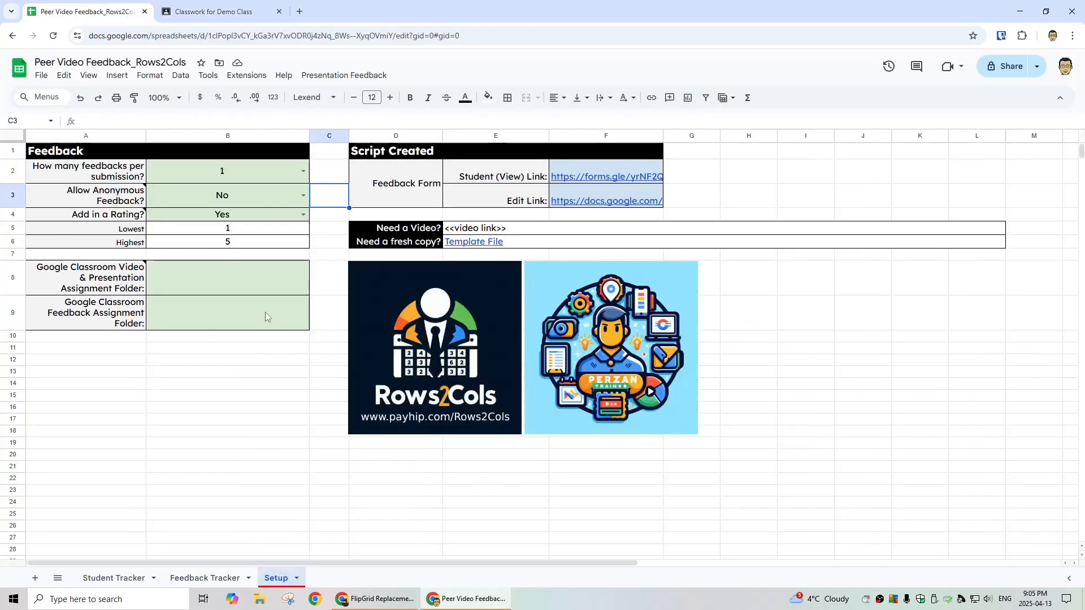
Step: Turn ratings off, clear the Lowest and Highest values, and turn ratings back on
{"action": "left_click", "coordinate": [244, 218]}
{"action": "left_click", "coordinate": [302, 215]}
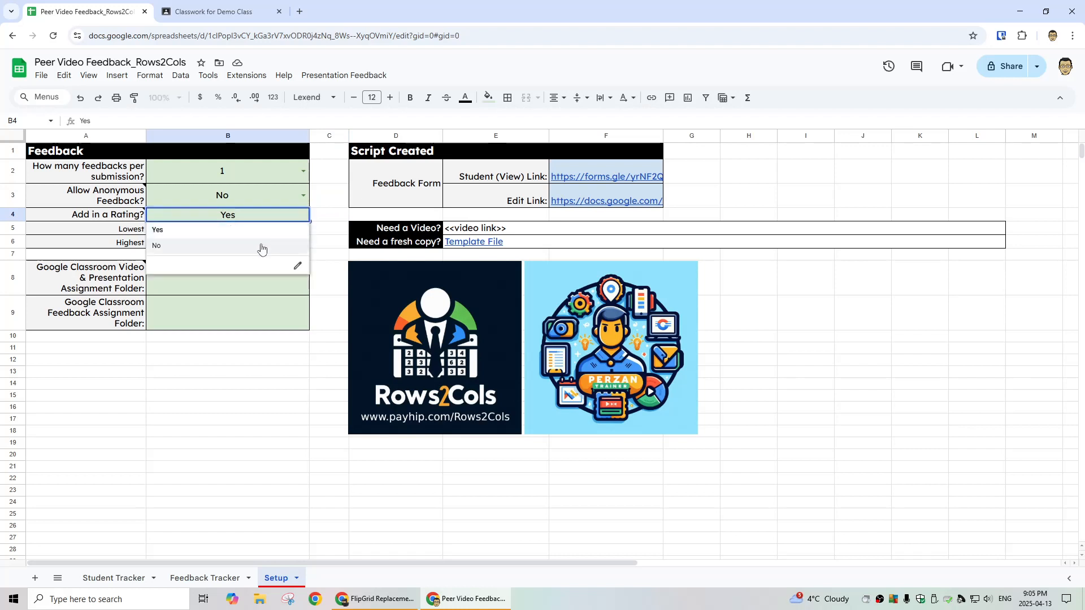
{"action": "left_click", "coordinate": [261, 247]}
{"action": "left_click", "coordinate": [261, 229]}
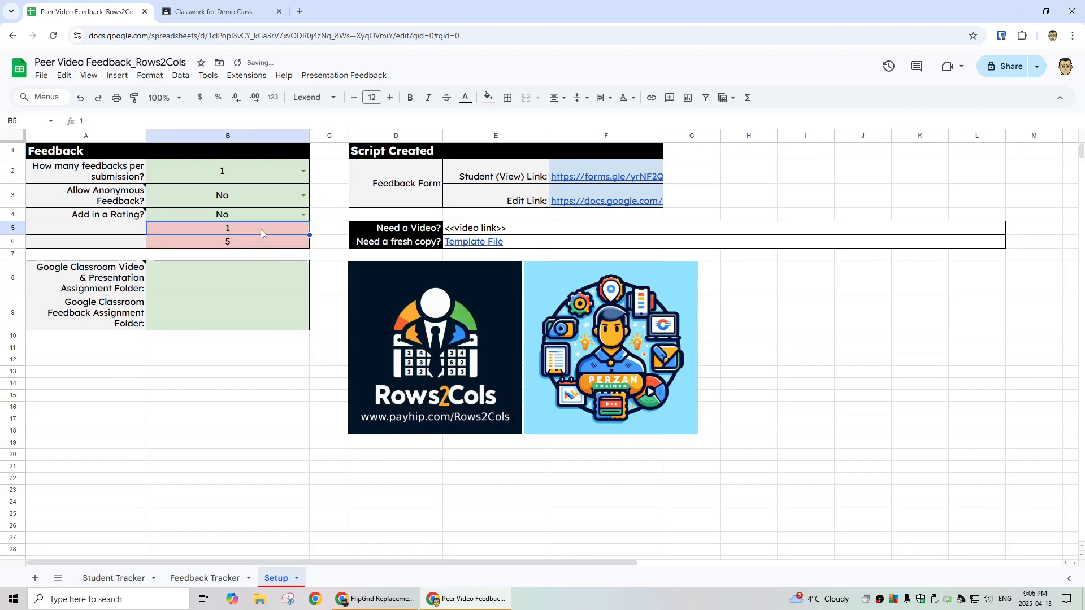
{"action": "key", "text": "Delete"}
{"action": "left_click", "coordinate": [260, 243]}
{"action": "key", "text": "Delete"}
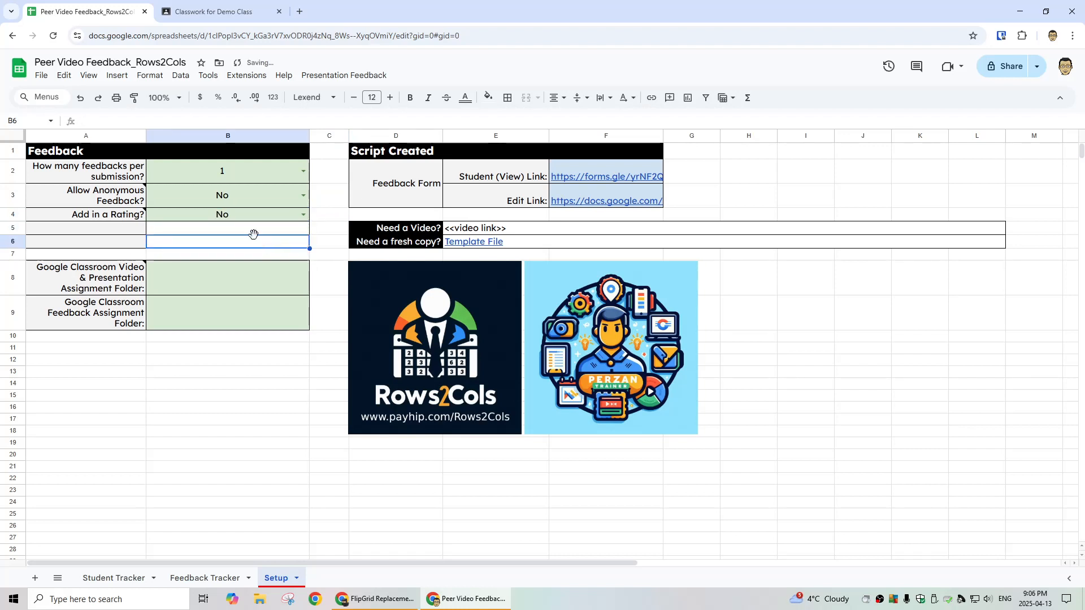
{"action": "left_click", "coordinate": [303, 215]}
{"action": "left_click", "coordinate": [250, 231]}
Step: Set the Lowest rating to 1 and the Highest rating to 5
{"action": "left_click", "coordinate": [235, 229]}
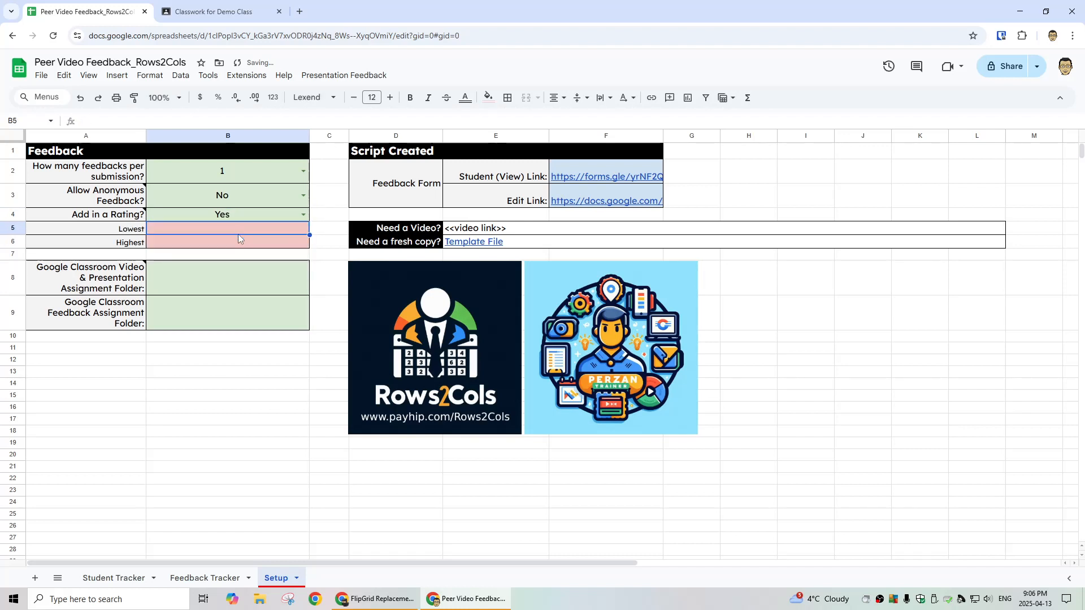
{"action": "type", "text": "1"}
{"action": "left_click", "coordinate": [251, 240]}
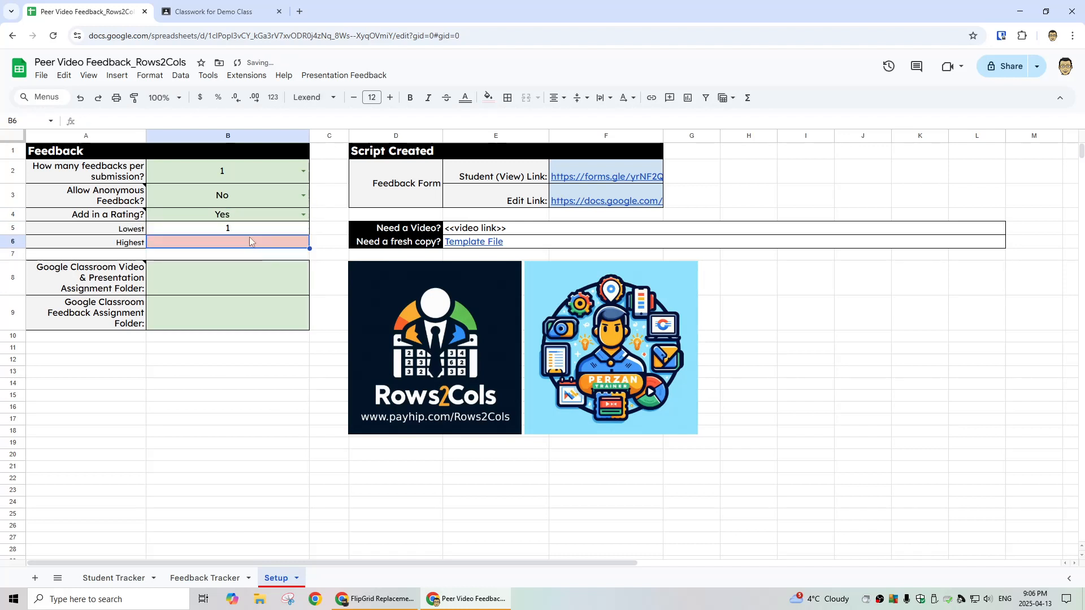
{"action": "type", "text": "-5"}
{"action": "key", "text": "Return"}
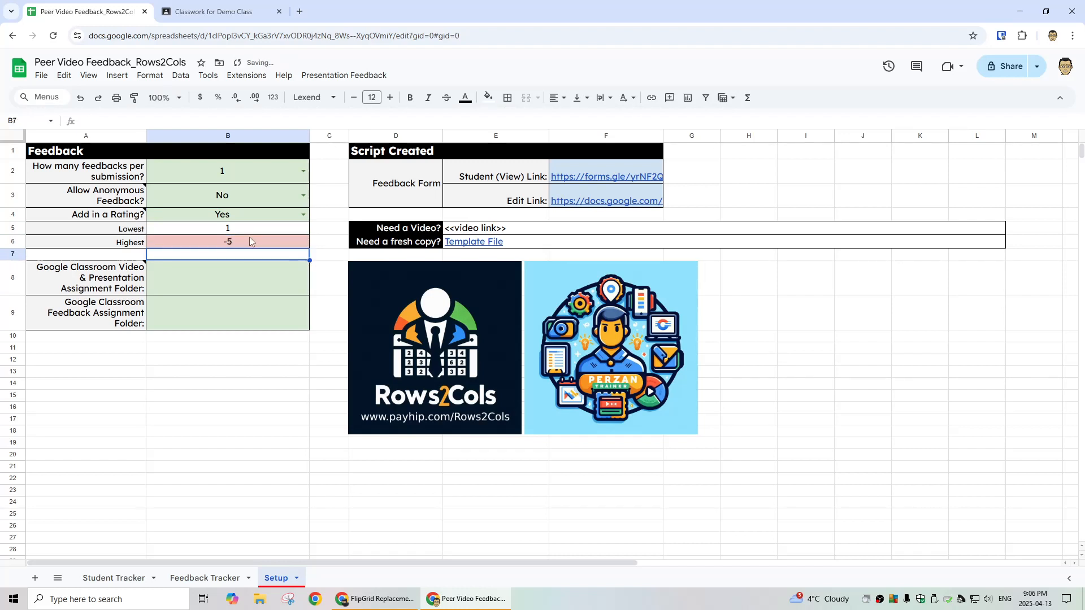
{"action": "left_click", "coordinate": [250, 241]}
{"action": "type", "text": "5"}
{"action": "key", "text": "Return"}
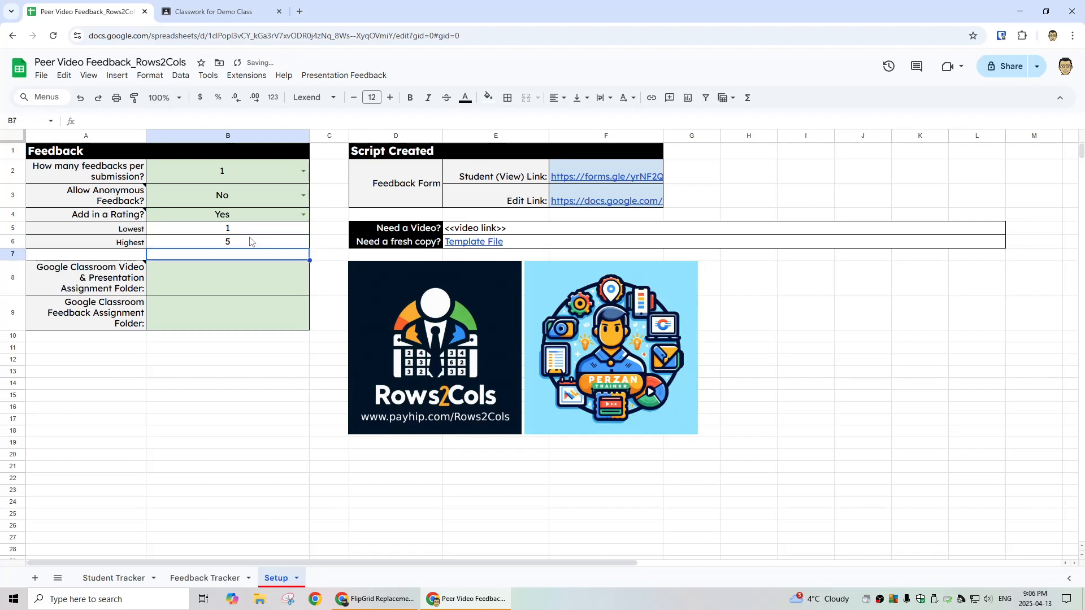
Step: Select the Video & Presentation Assignment Folder cell B8 and bring up the Demo Class classwork
{"action": "left_click", "coordinate": [215, 281]}
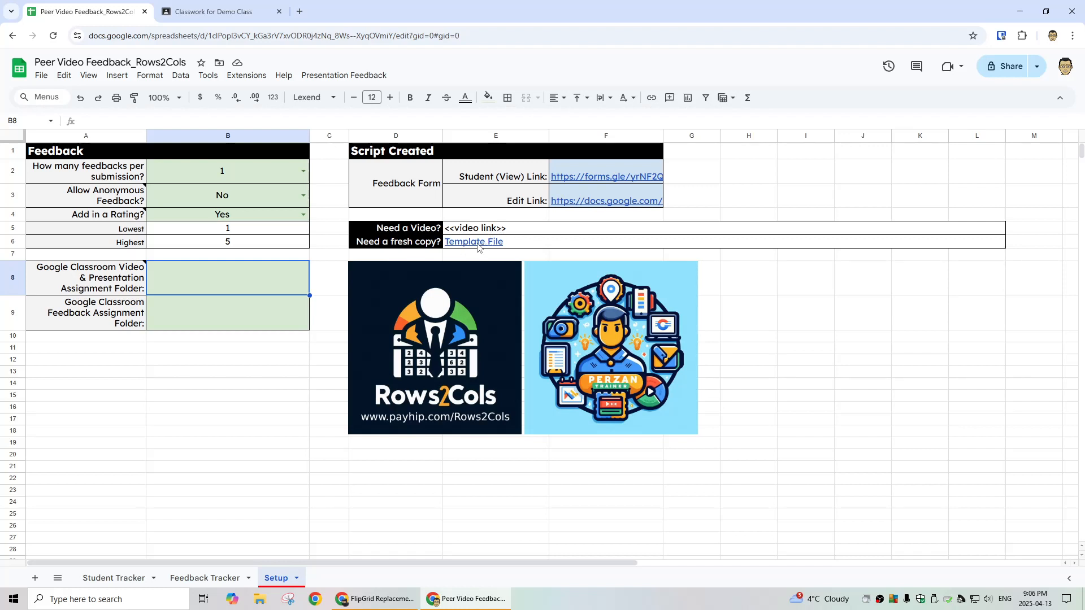
{"action": "mouse_move", "coordinate": [482, 244]}
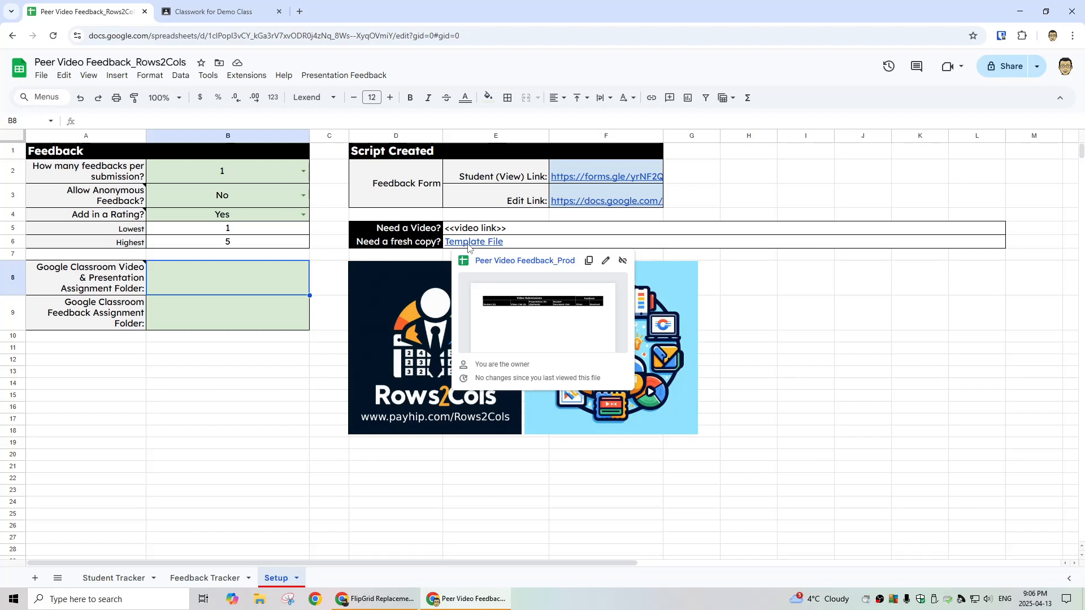
{"action": "left_click", "coordinate": [194, 14]}
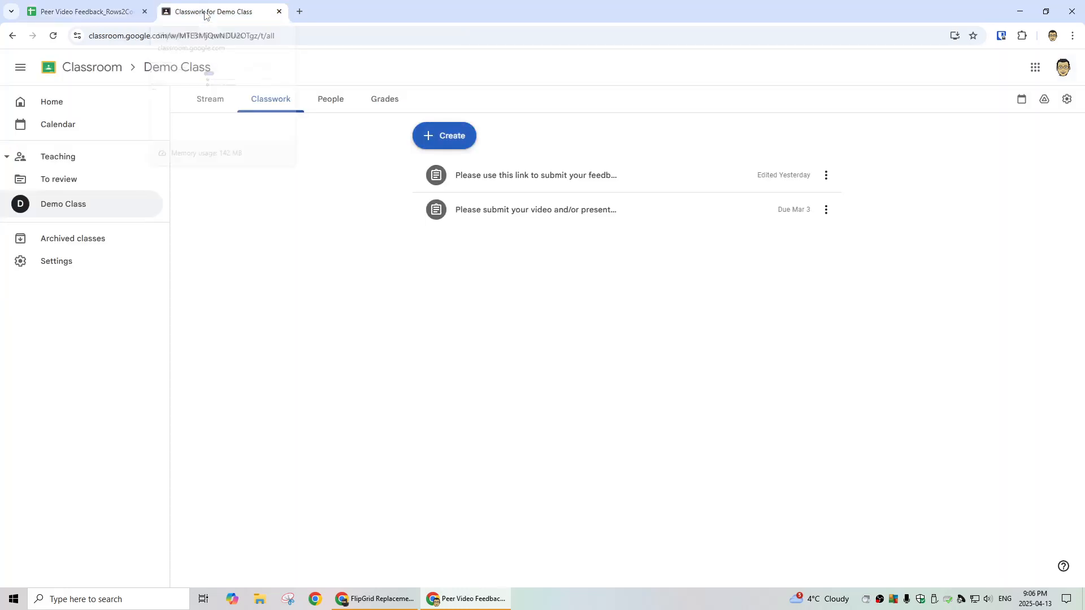
Step: Create and assign a Demo Class assignment titled 'Please submit video here'
{"action": "left_click", "coordinate": [451, 142]}
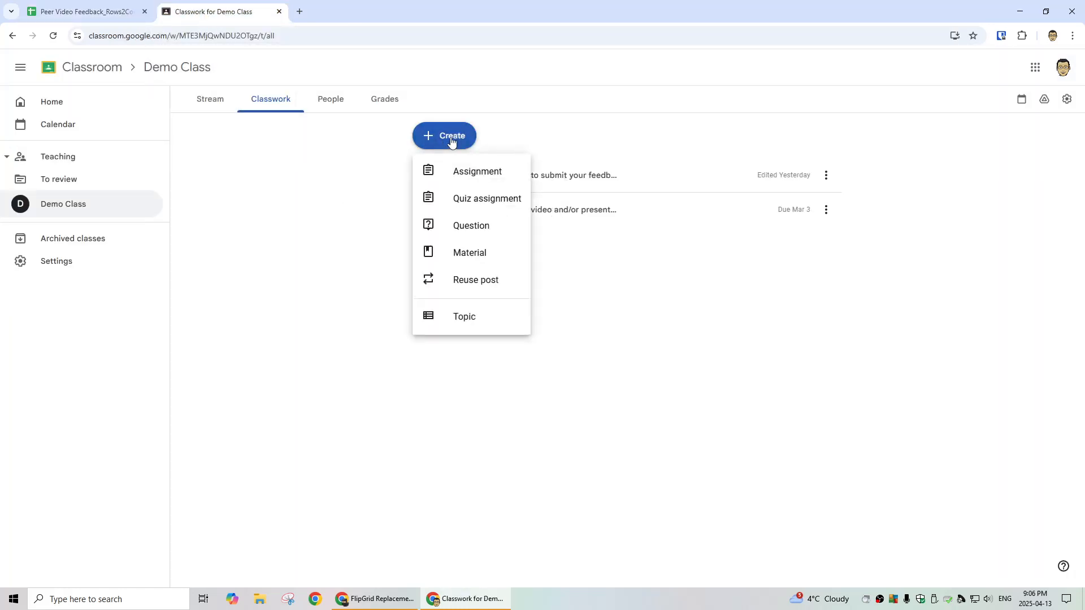
{"action": "left_click", "coordinate": [475, 174]}
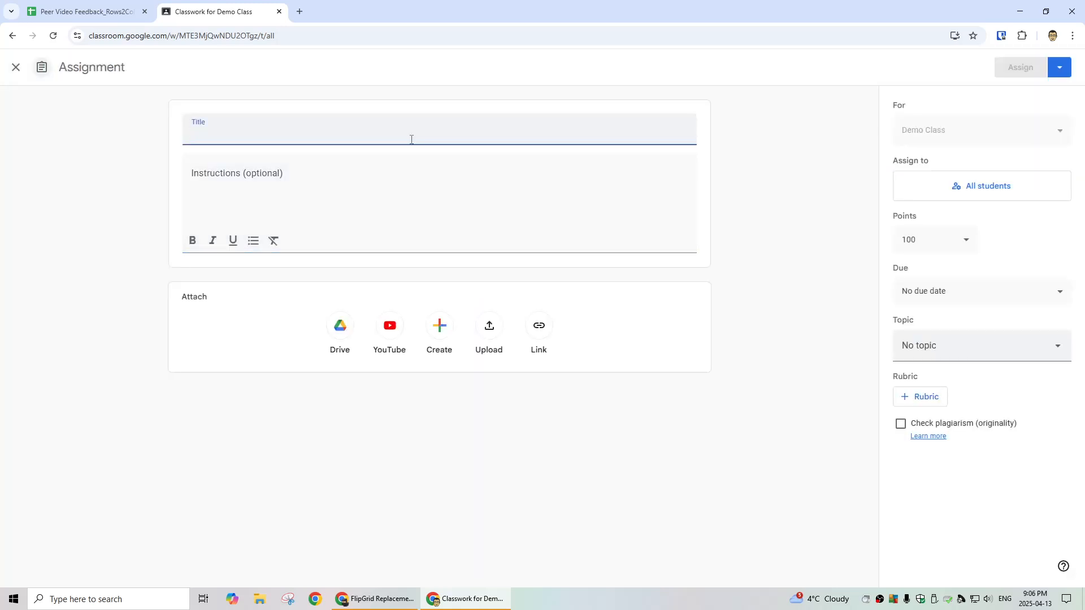
{"action": "type", "text": "Please submit video here"}
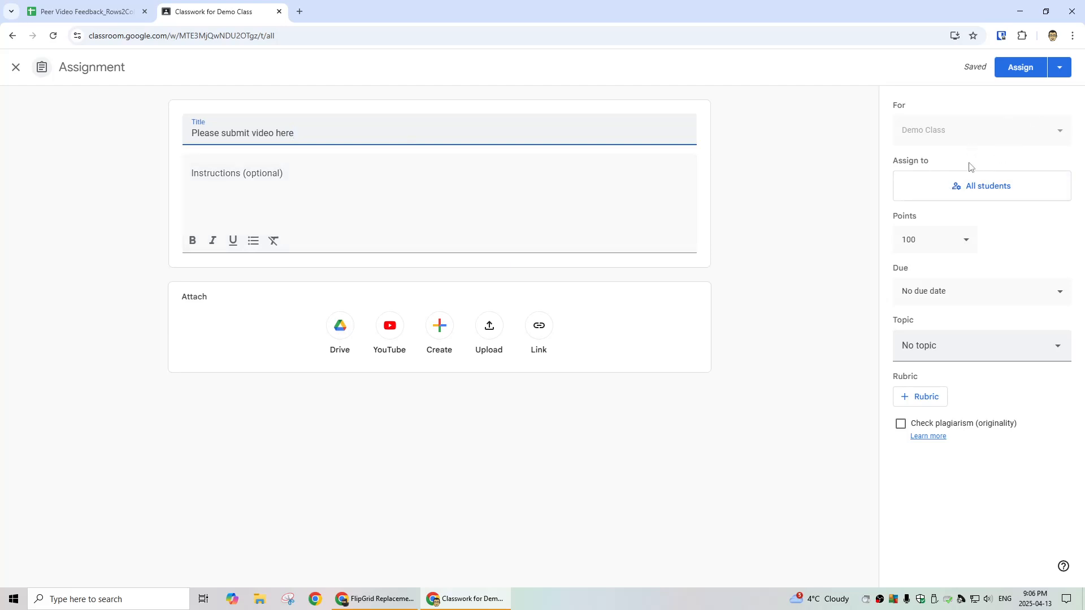
{"action": "left_click", "coordinate": [1017, 74]}
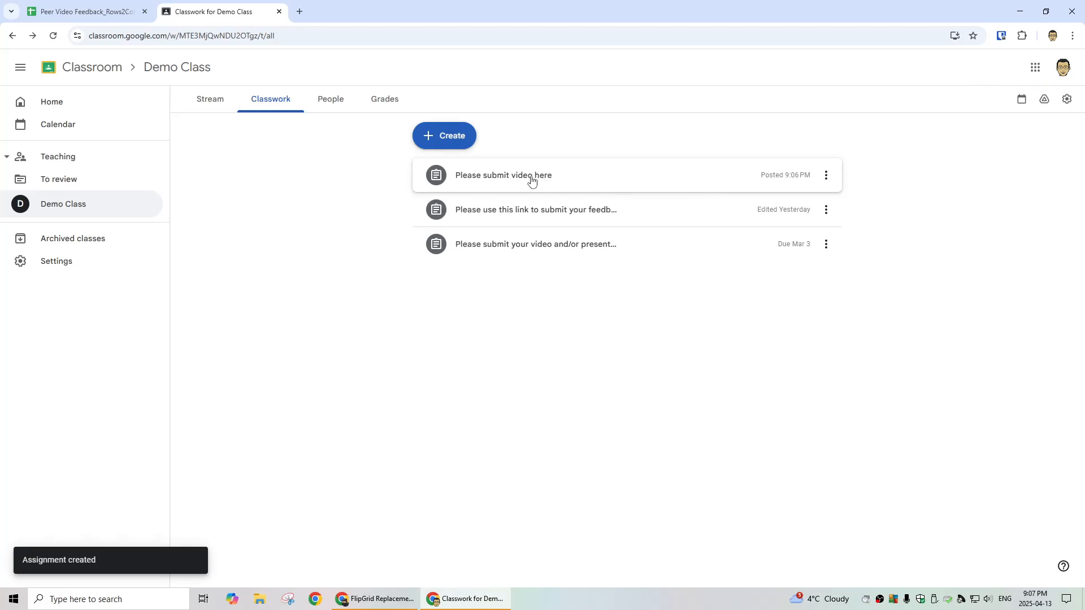
{"action": "left_click", "coordinate": [85, 12]}
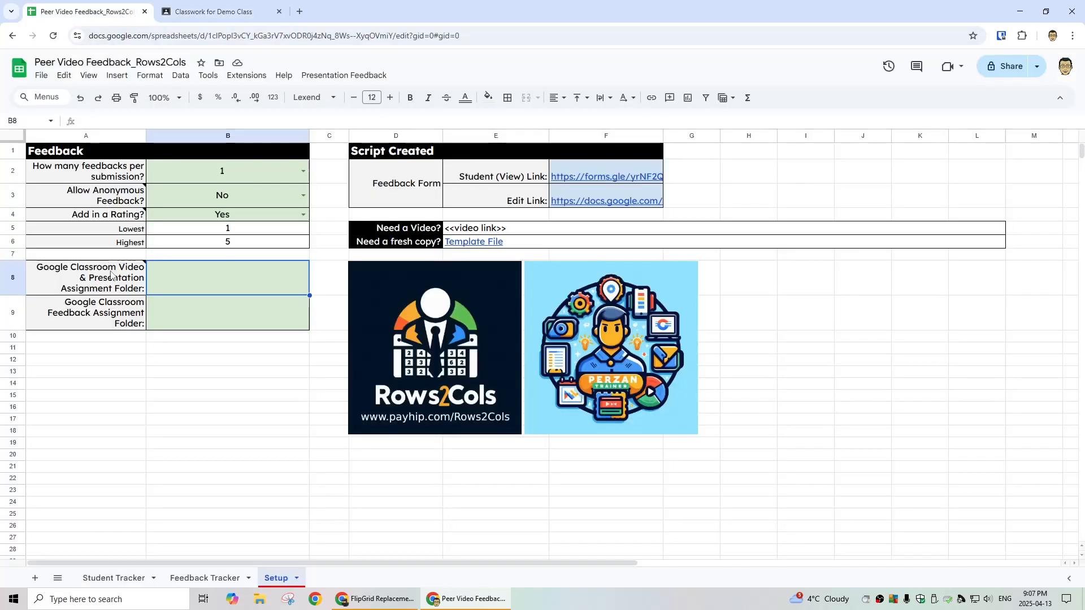
{"action": "left_click", "coordinate": [214, 11]}
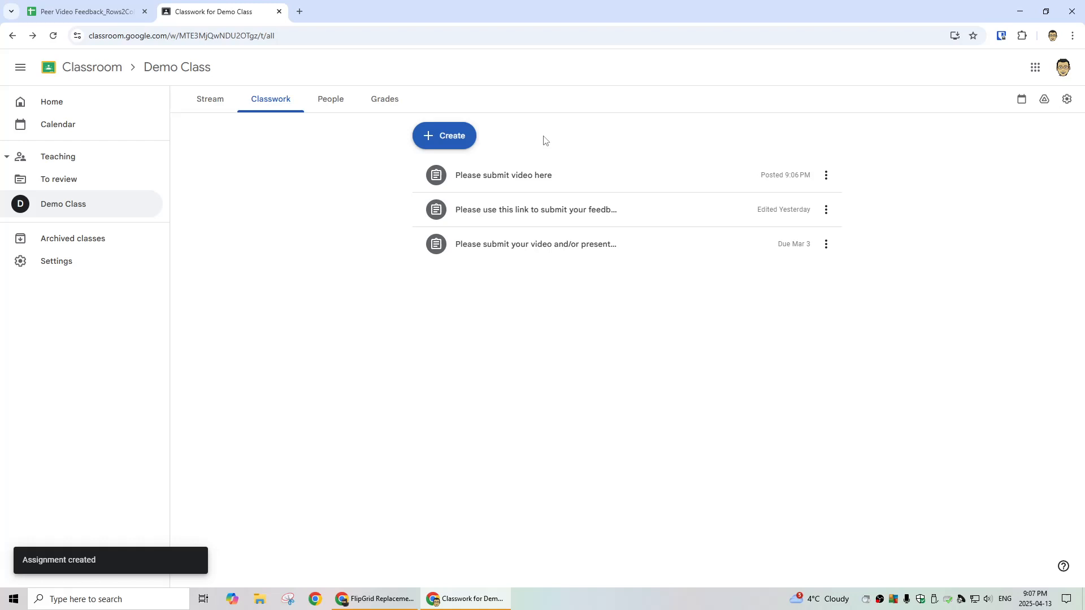
Step: Inspect the new assignment's student work and its Drive submission folder, then close the folder page
{"action": "left_click", "coordinate": [512, 179]}
{"action": "left_click", "coordinate": [461, 290]}
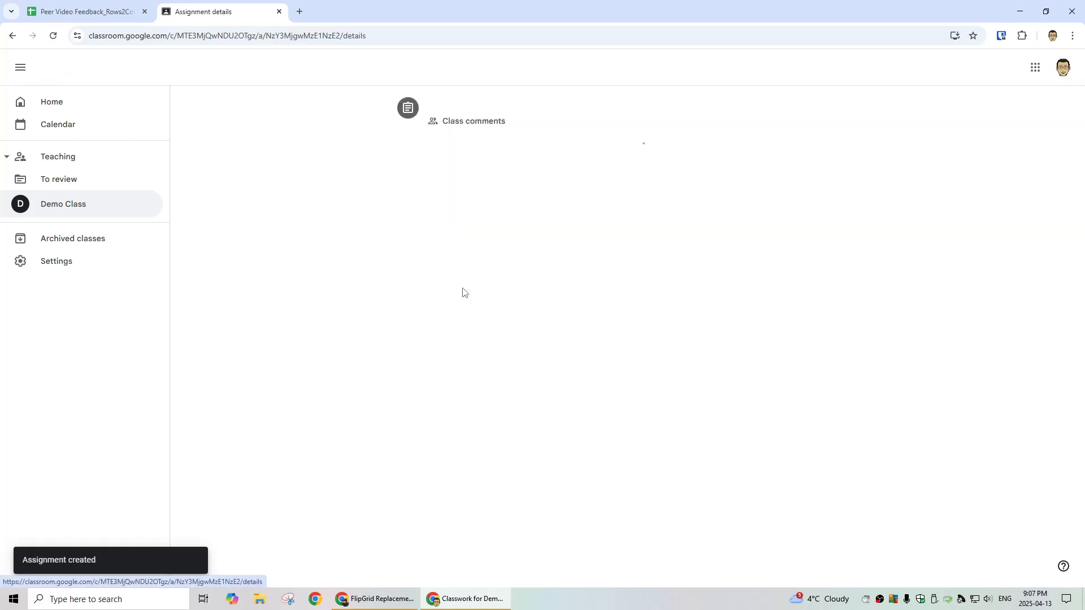
{"action": "left_click", "coordinate": [295, 98]}
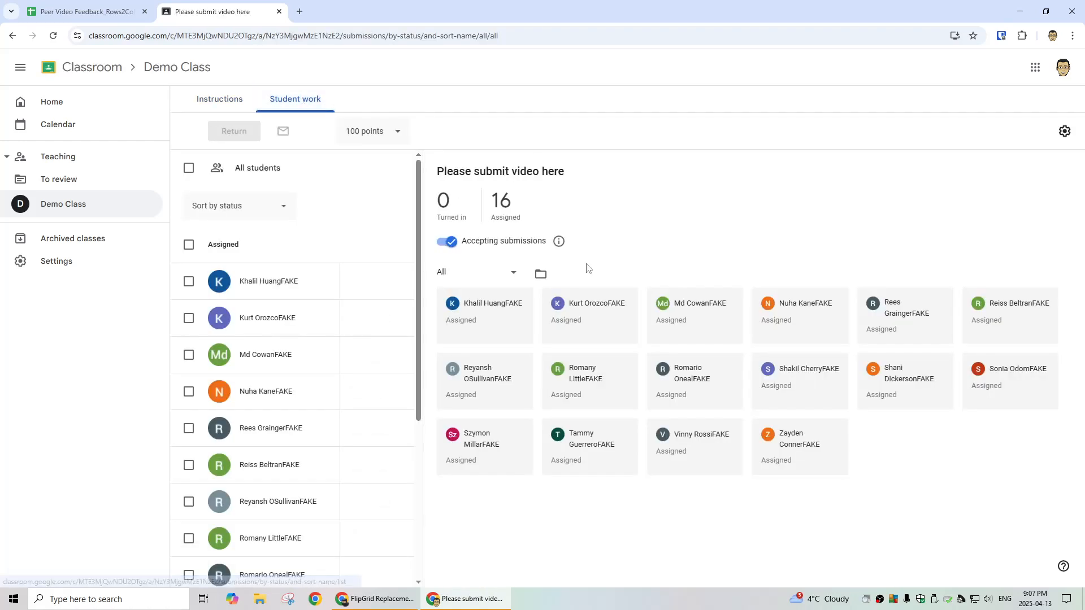
{"action": "left_click", "coordinate": [541, 273]}
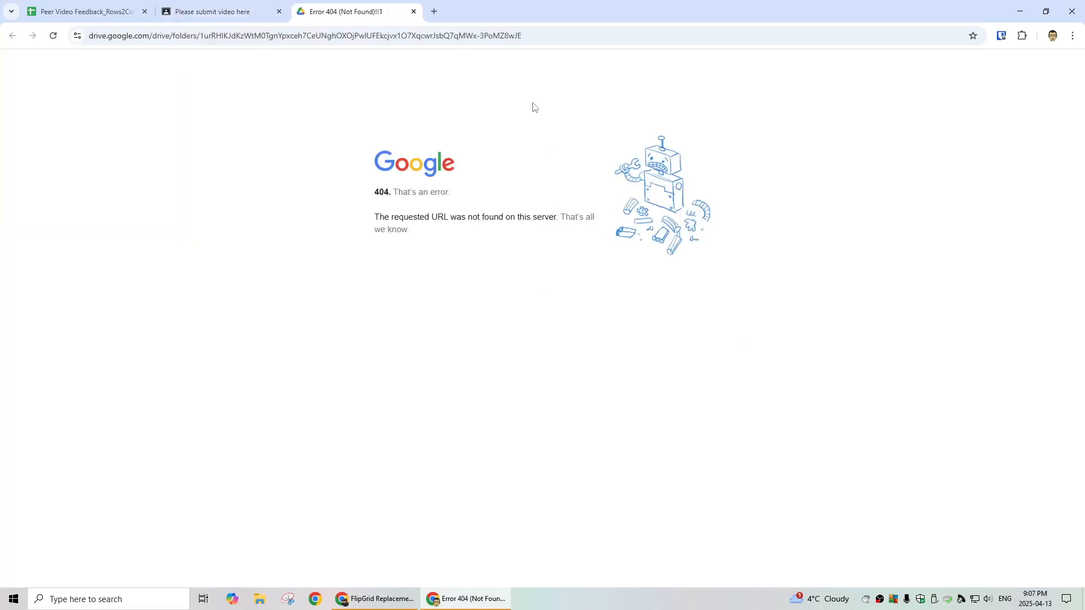
{"action": "left_click", "coordinate": [588, 34]}
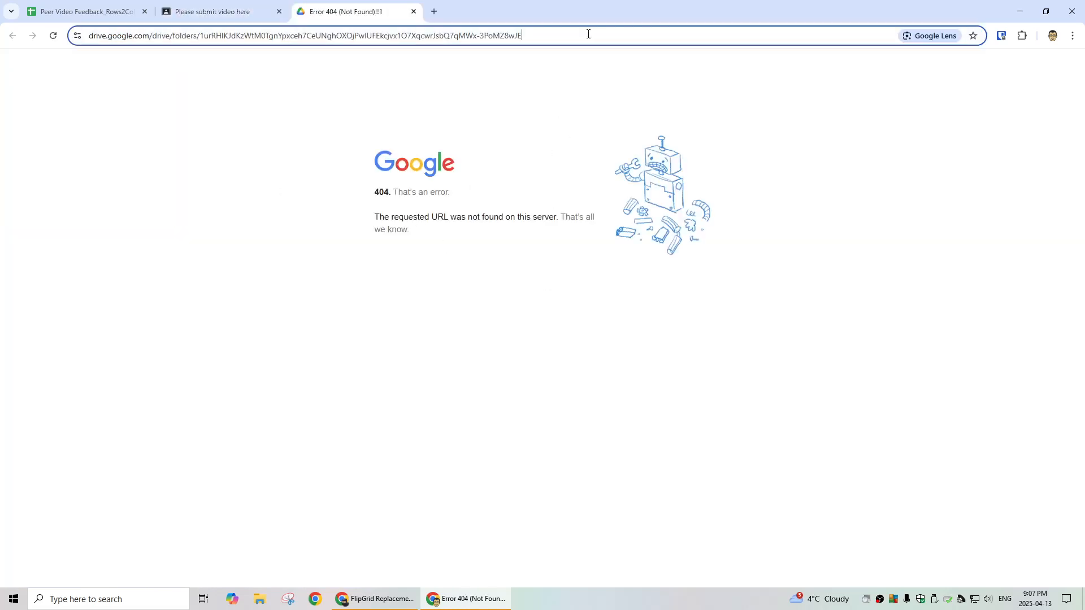
{"action": "key", "text": "ctrl+a"}
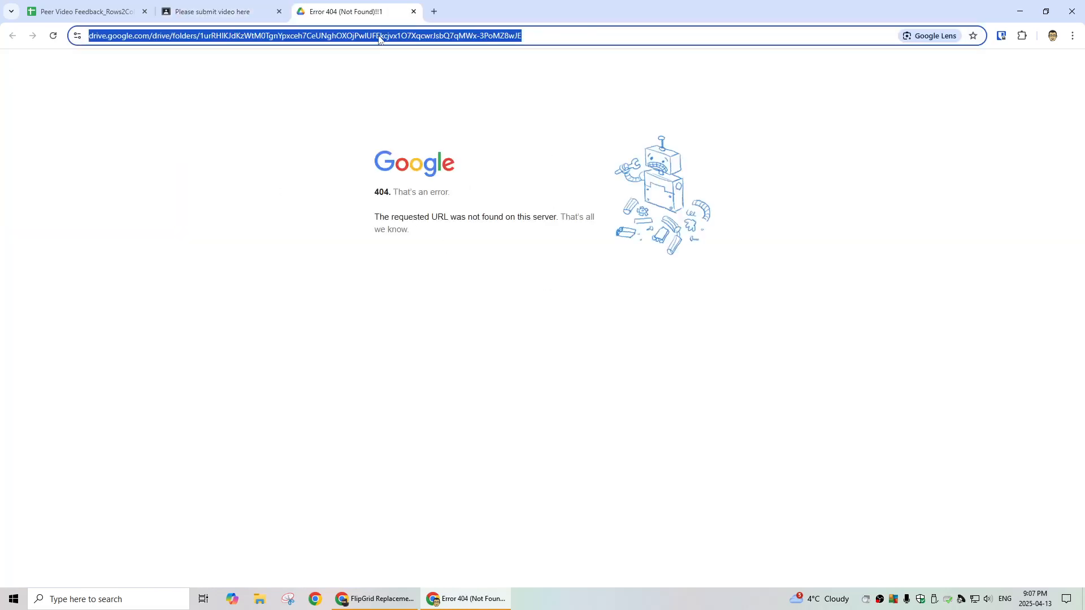
{"action": "left_click", "coordinate": [90, 12]}
{"action": "left_click", "coordinate": [376, 12]}
{"action": "left_click", "coordinate": [414, 12]}
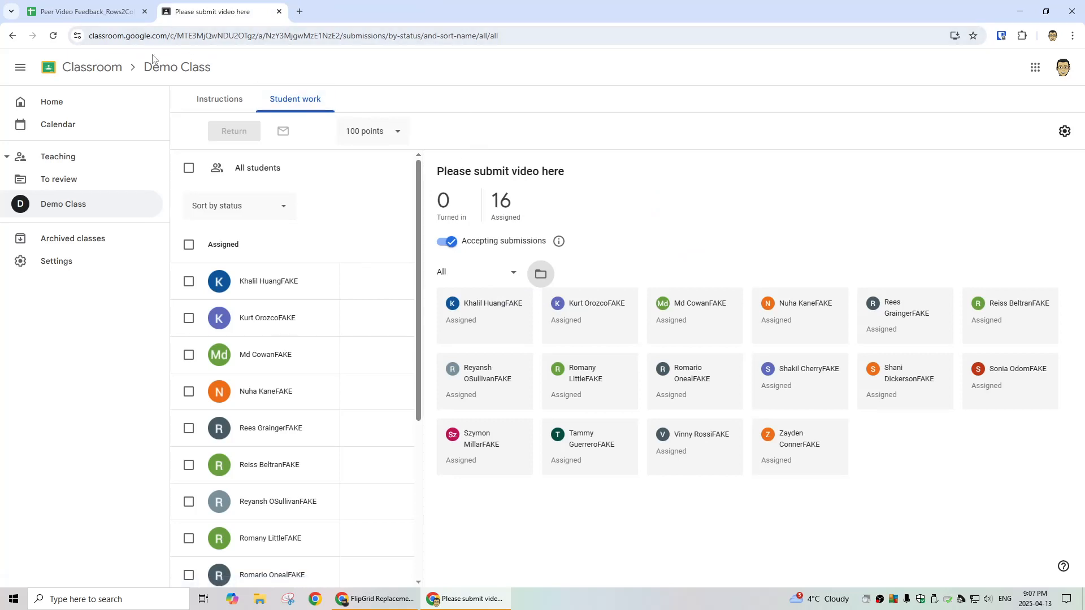
Step: Delete the 'Please submit video here' assignment and open the video/presentation assignment's student work
{"action": "left_click", "coordinate": [1065, 133]}
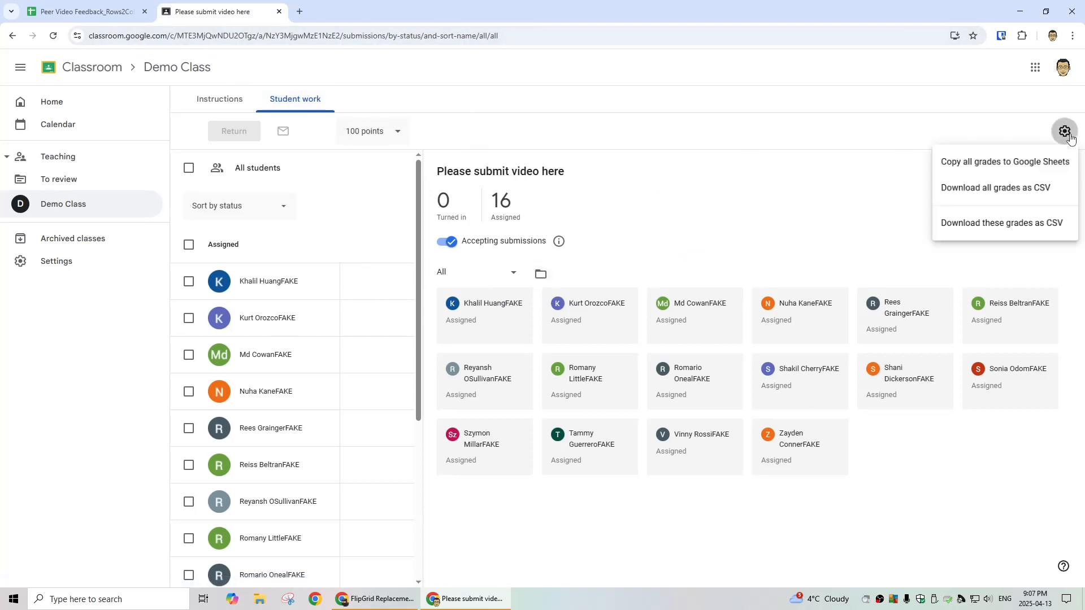
{"action": "left_click", "coordinate": [788, 197]}
{"action": "left_click", "coordinate": [218, 99]}
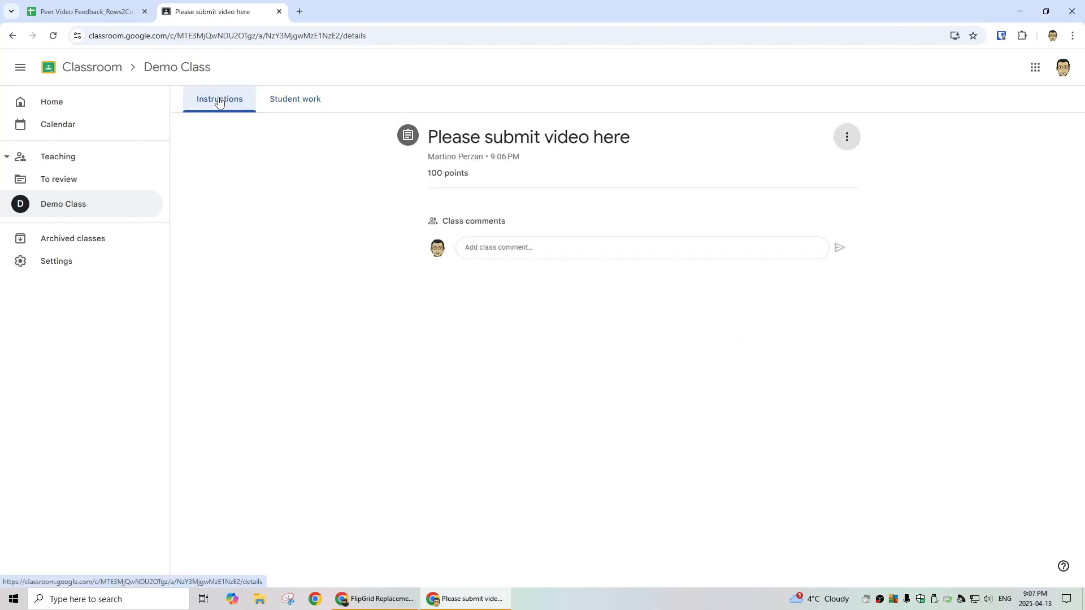
{"action": "left_click", "coordinate": [847, 137]}
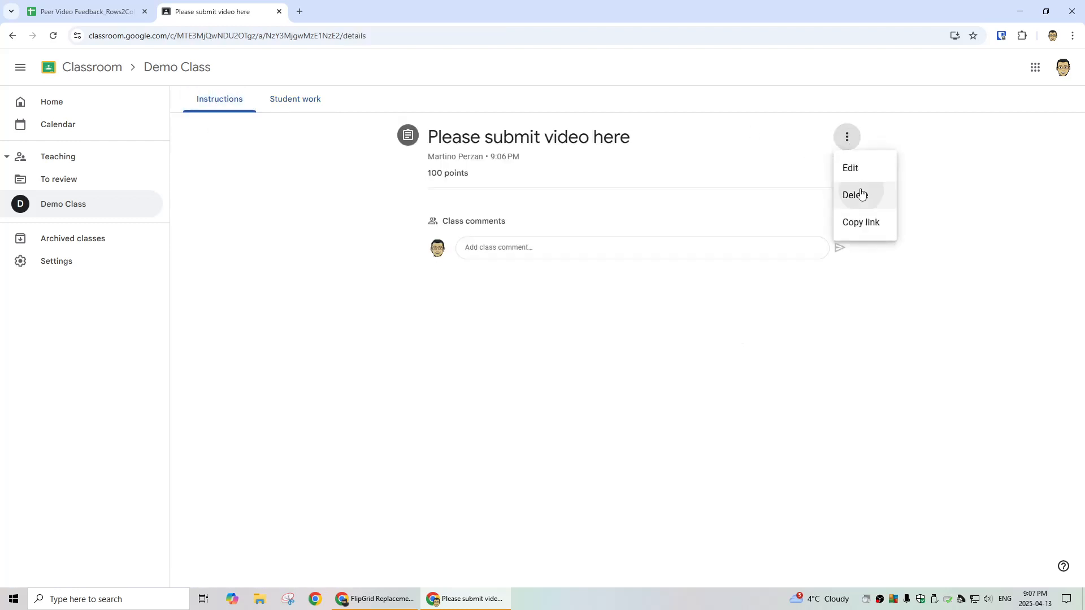
{"action": "left_click", "coordinate": [859, 195]}
{"action": "left_click", "coordinate": [622, 353]}
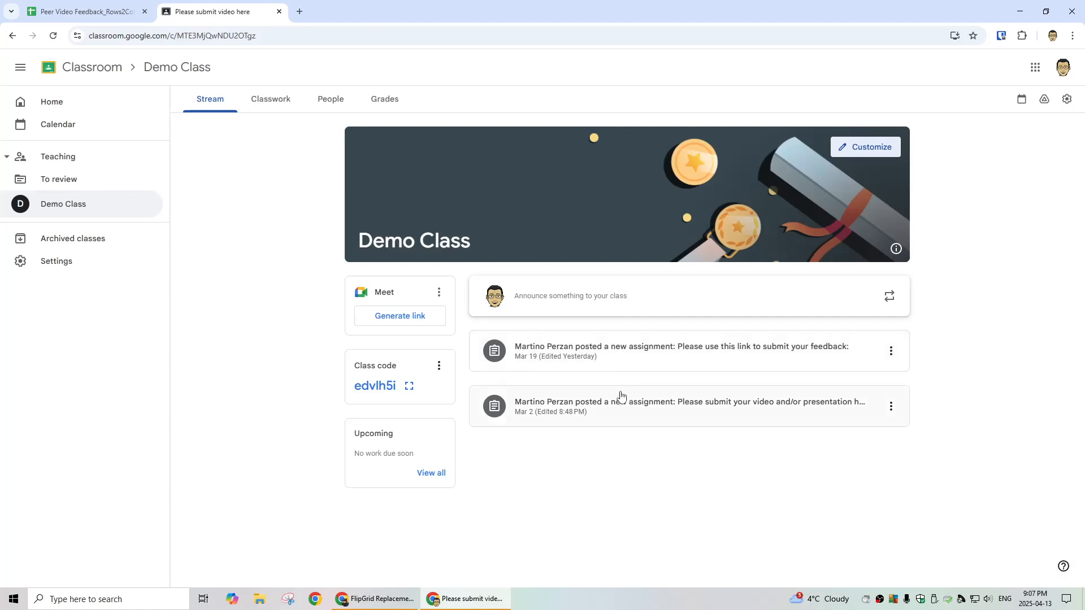
{"action": "left_click", "coordinate": [642, 405]}
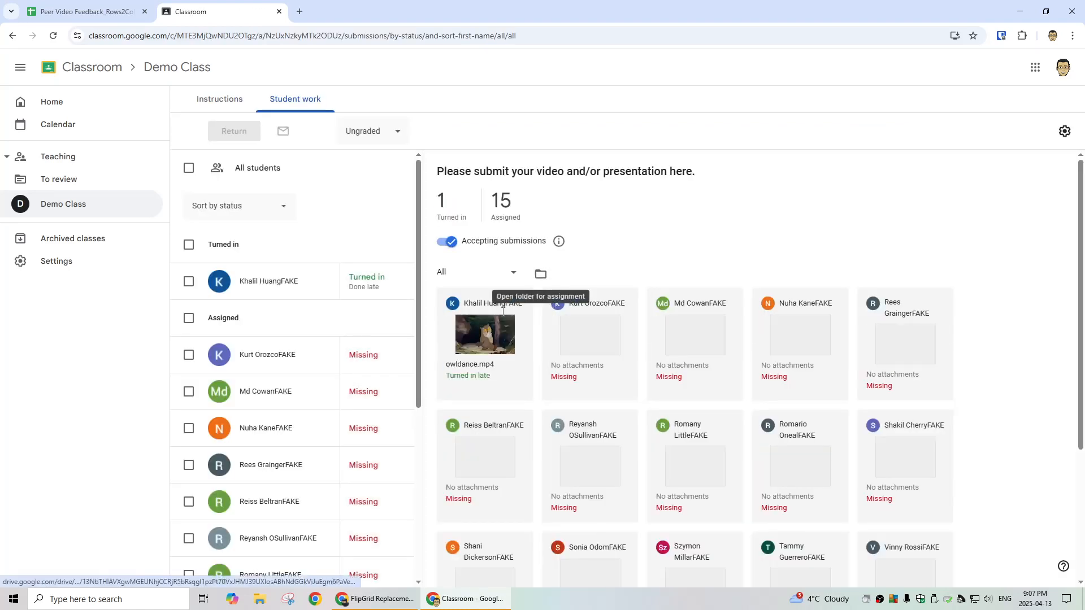
Step: Copy the video assignment's Drive folder address and paste it into Setup cell B8
{"action": "left_click", "coordinate": [542, 274]}
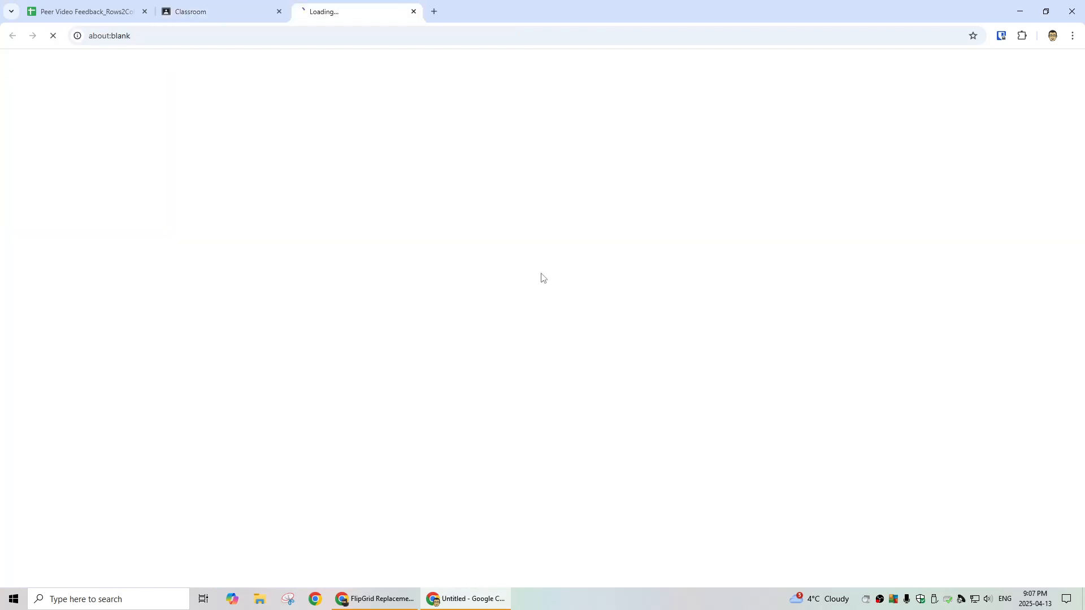
{"action": "left_click", "coordinate": [562, 30]}
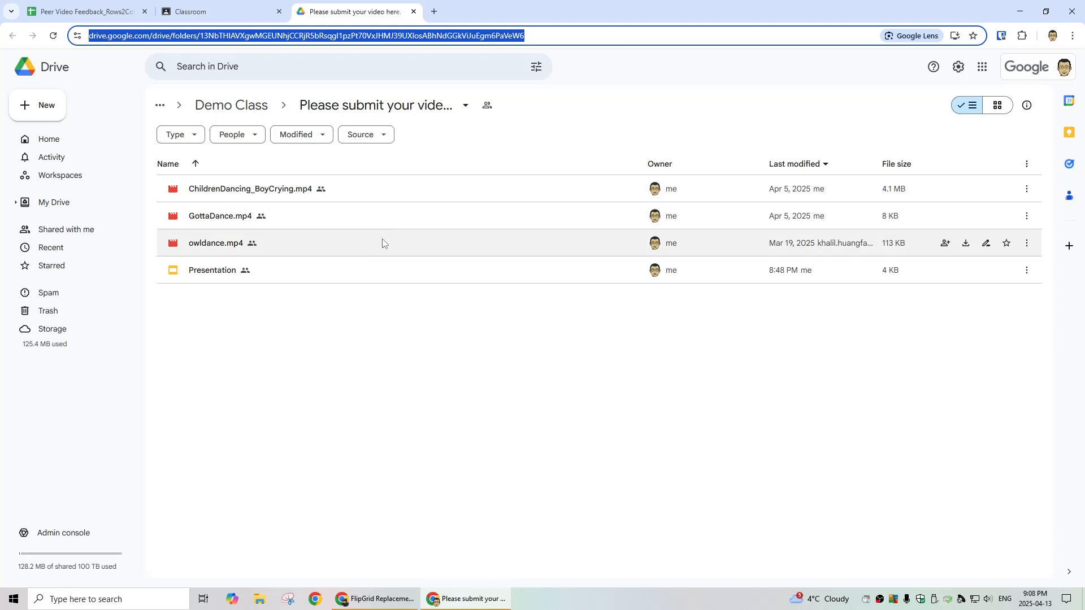
{"action": "left_click", "coordinate": [213, 12]}
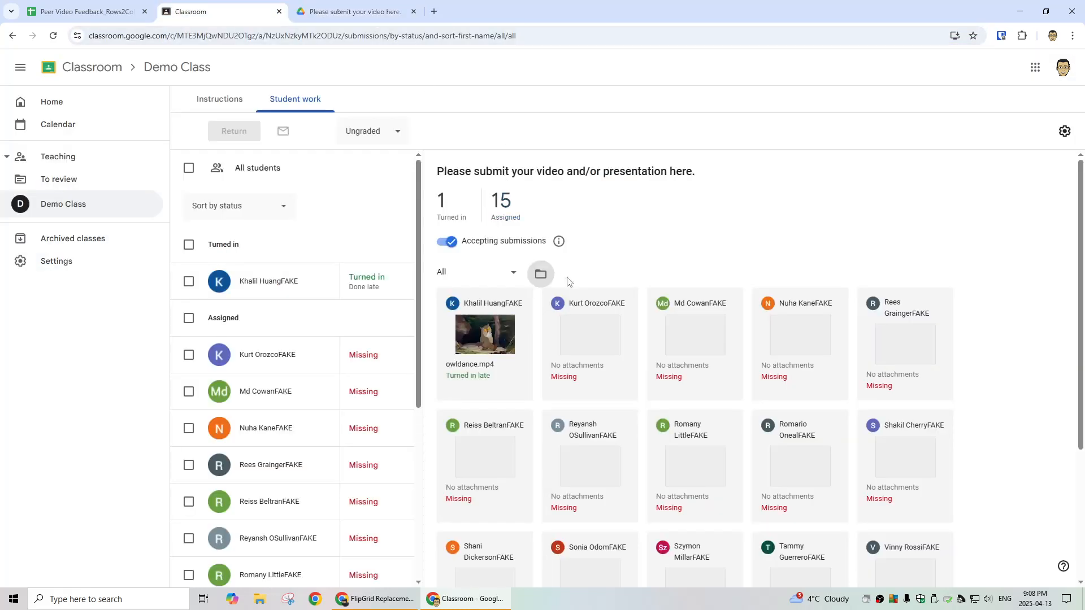
{"action": "left_click", "coordinate": [541, 275]}
{"action": "left_click", "coordinate": [452, 43]}
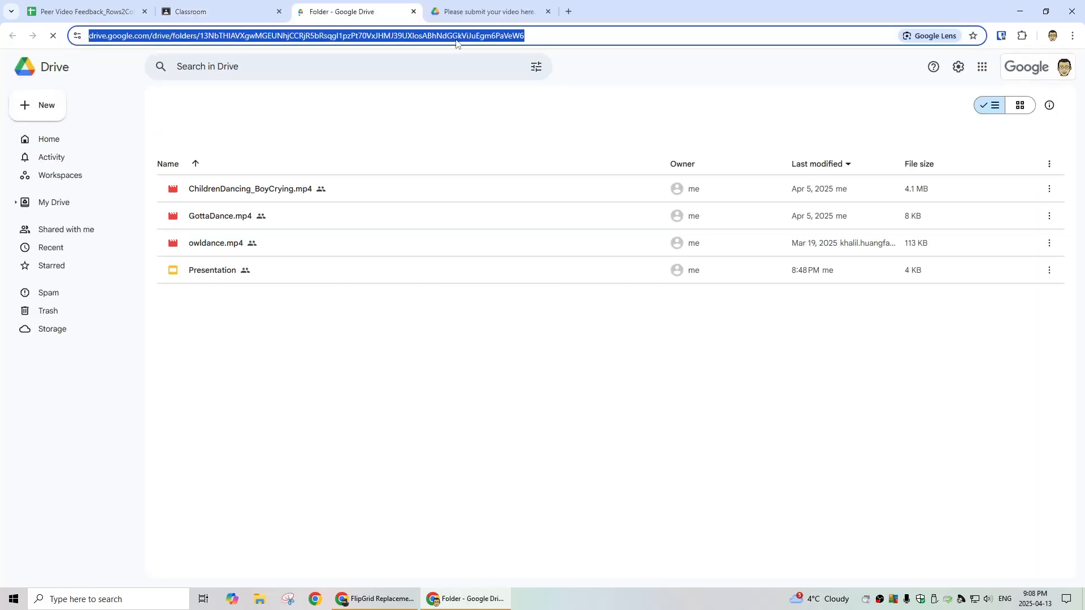
{"action": "left_click", "coordinate": [85, 11]}
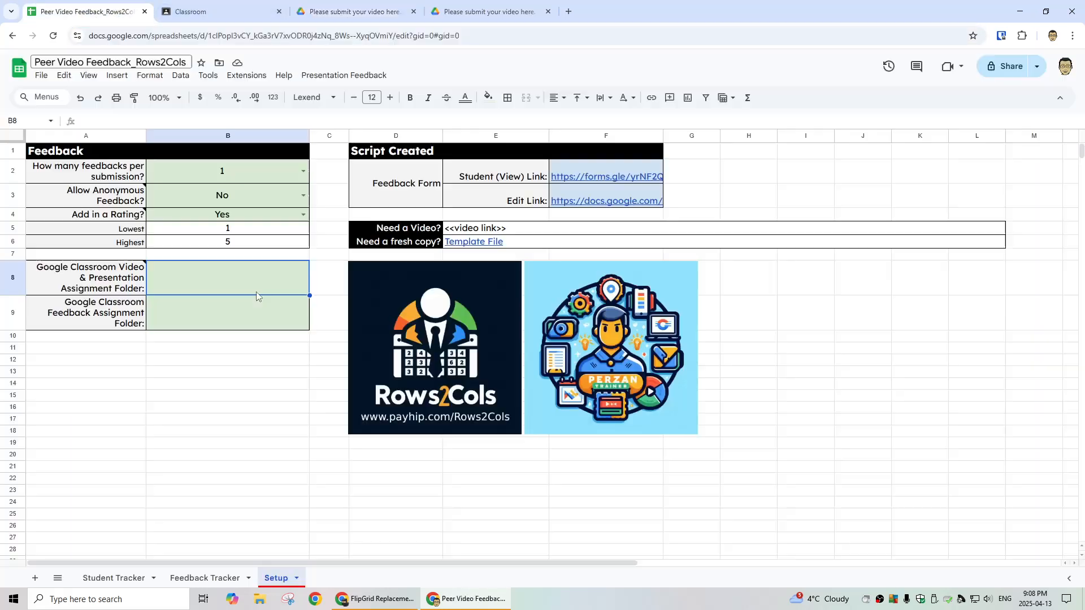
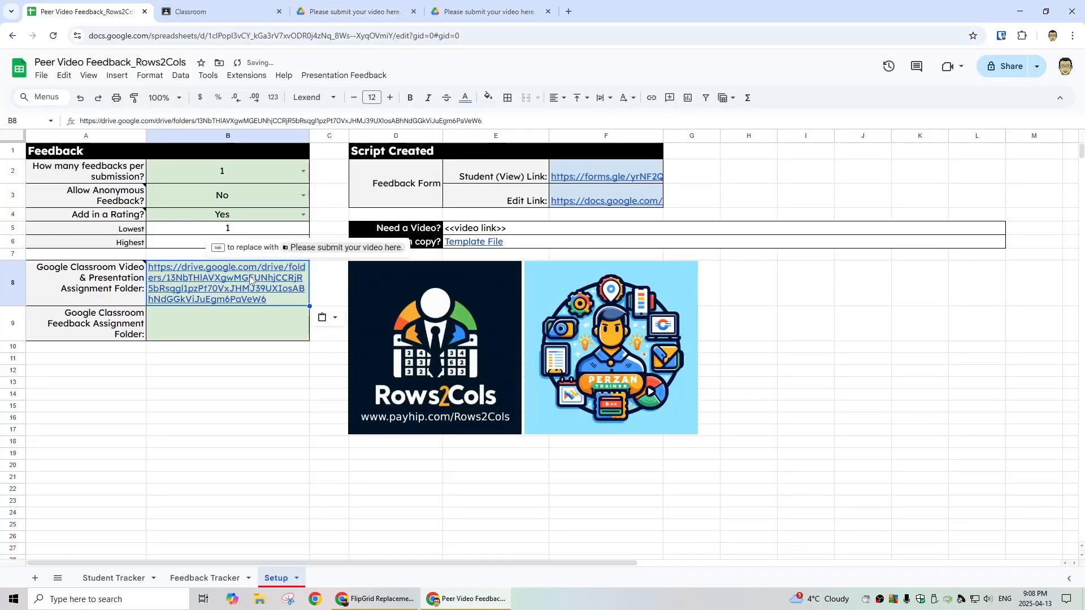
{"action": "left_click", "coordinate": [239, 318]}
{"action": "left_click", "coordinate": [214, 12]}
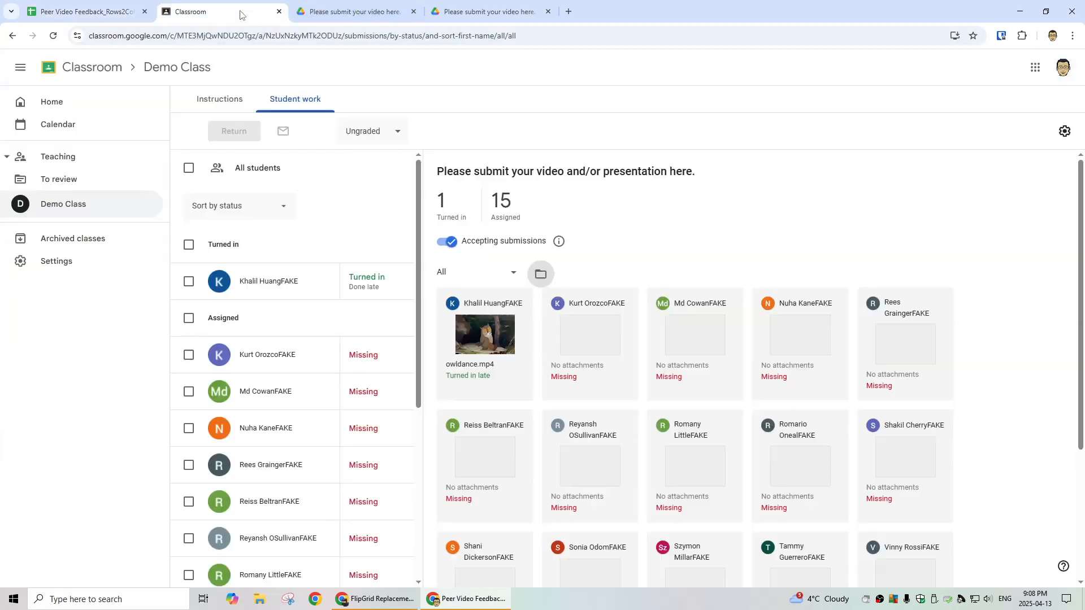
Step: Start a new Demo Class assignment titled 'Feedback:'
{"action": "left_click", "coordinate": [169, 68]}
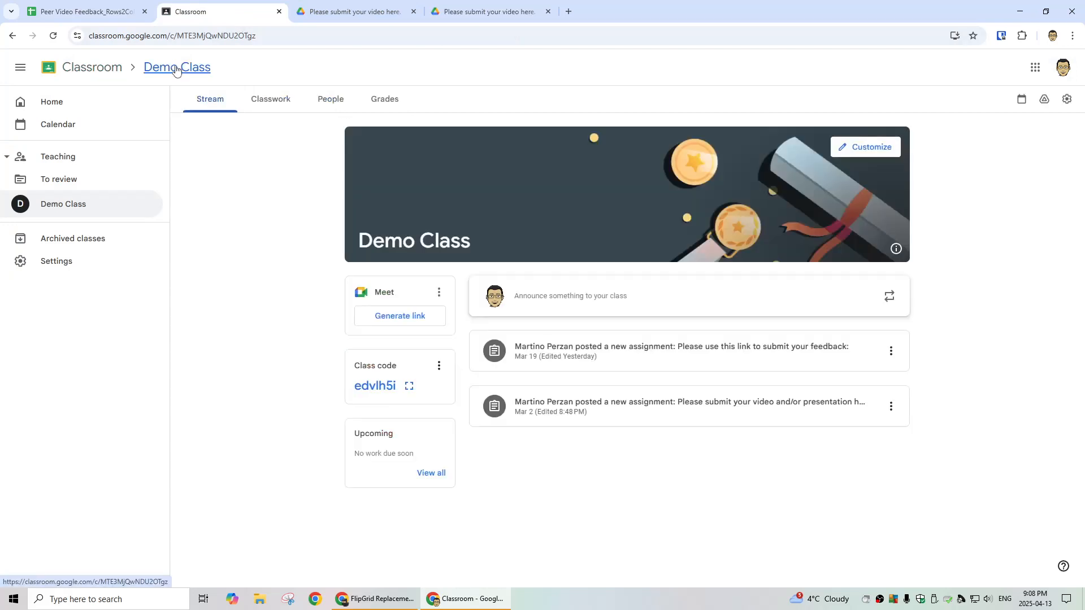
{"action": "left_click", "coordinate": [287, 103]}
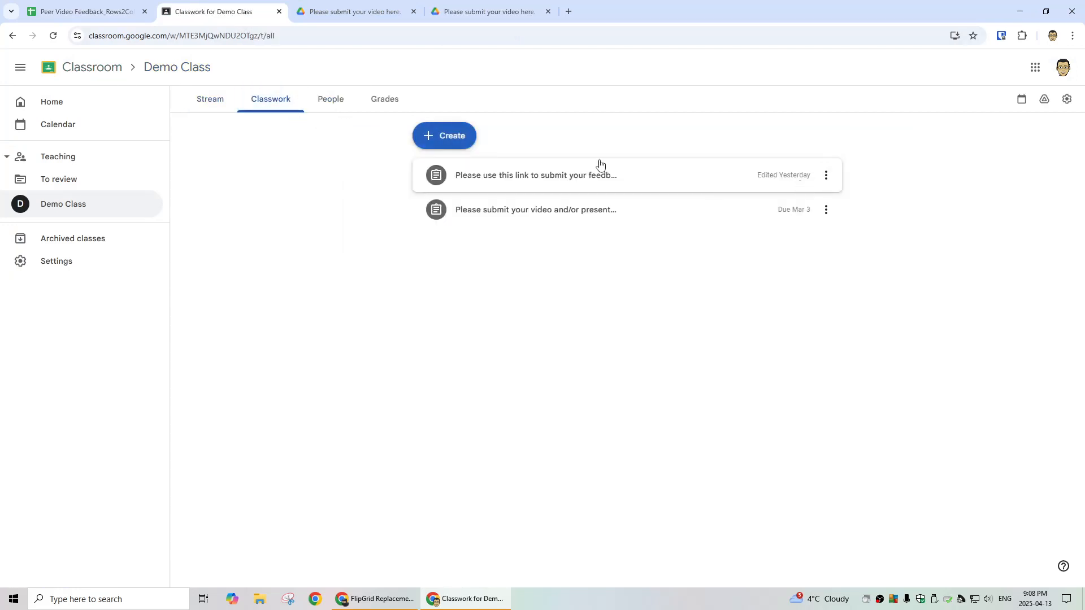
{"action": "left_click", "coordinate": [451, 139]}
{"action": "left_click", "coordinate": [490, 172]}
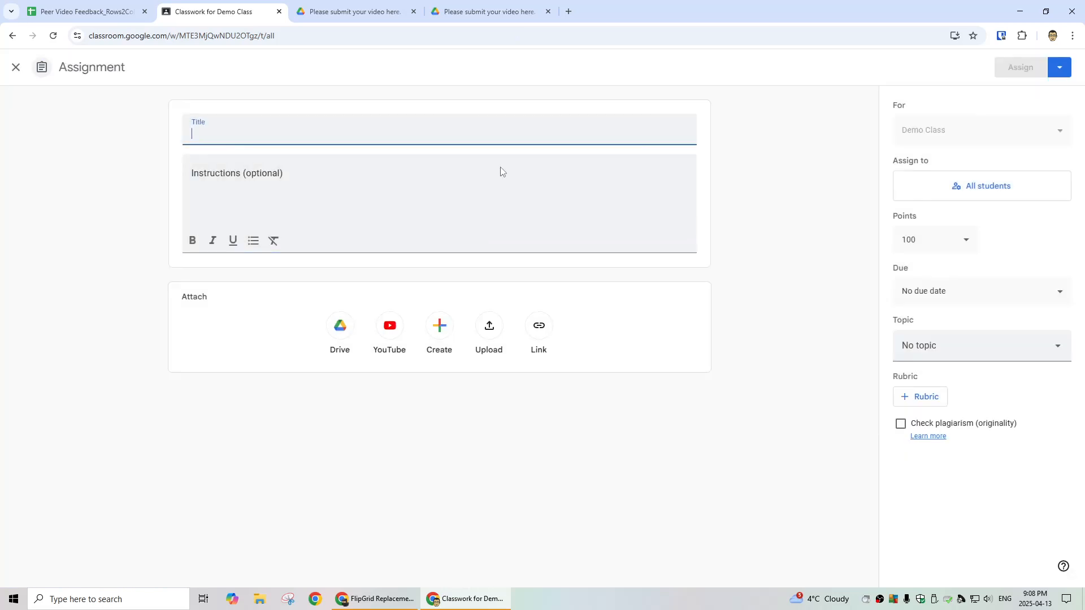
{"action": "type", "text": "Feedback:"}
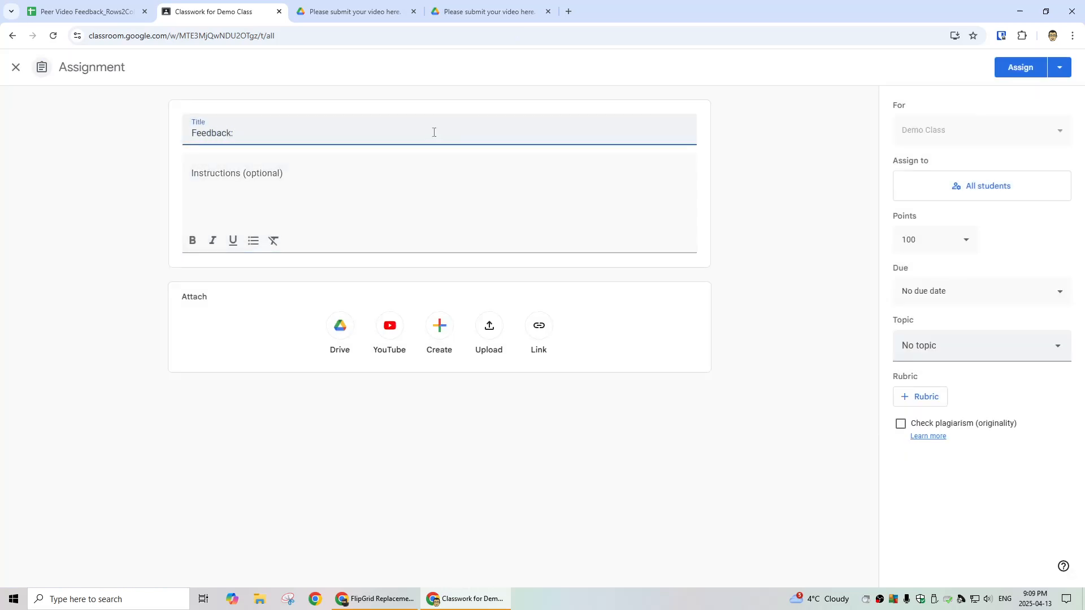
{"action": "left_click", "coordinate": [528, 182]}
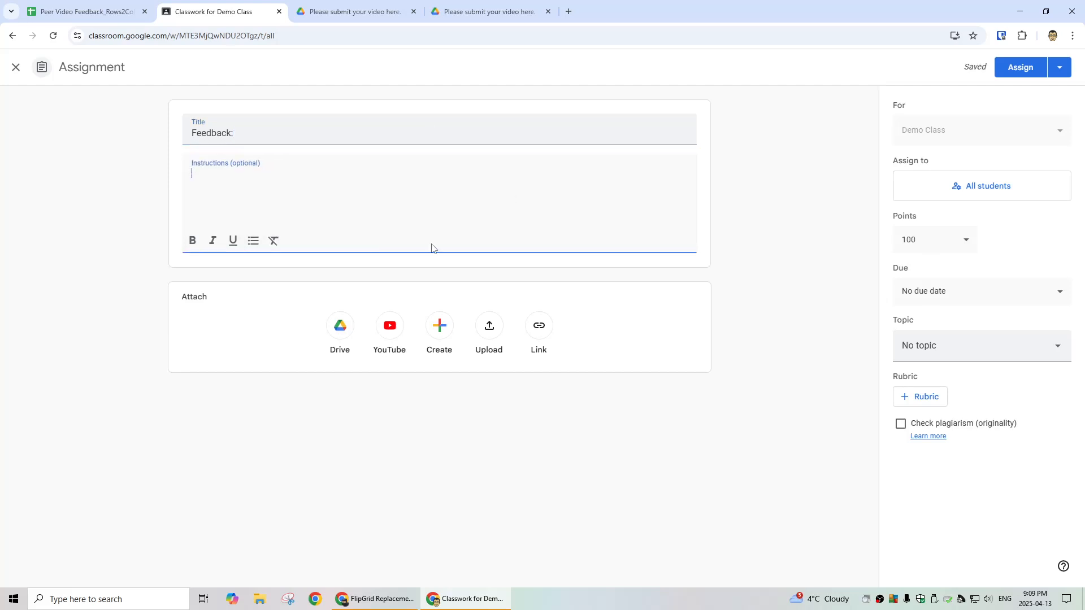
Step: Attach a new Google Doc that gives each student their own copy
{"action": "left_click", "coordinate": [440, 326]}
{"action": "left_click", "coordinate": [477, 353]}
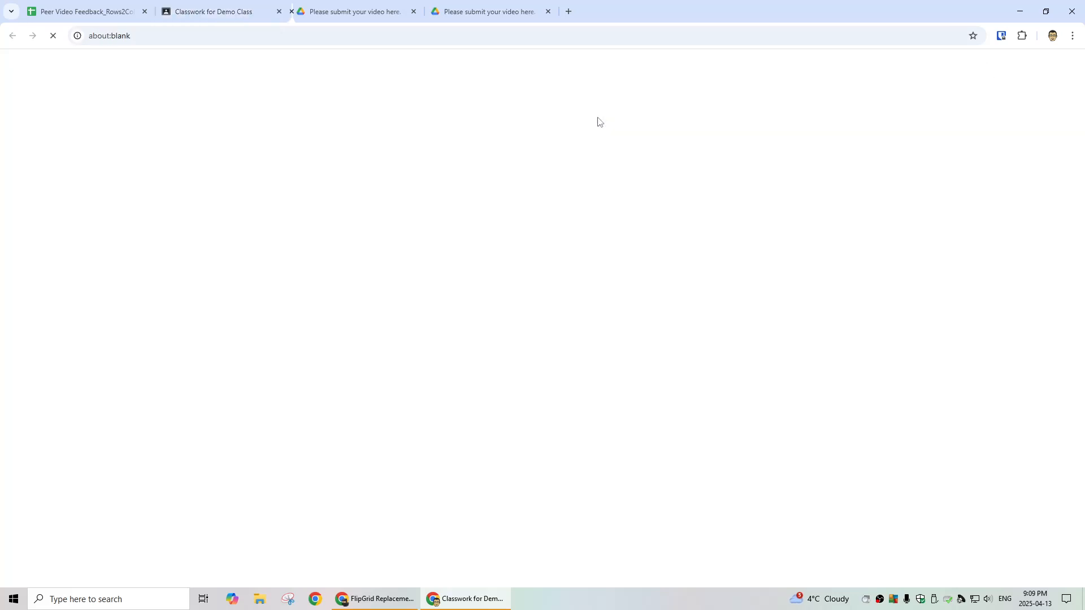
{"action": "left_click", "coordinate": [413, 11]}
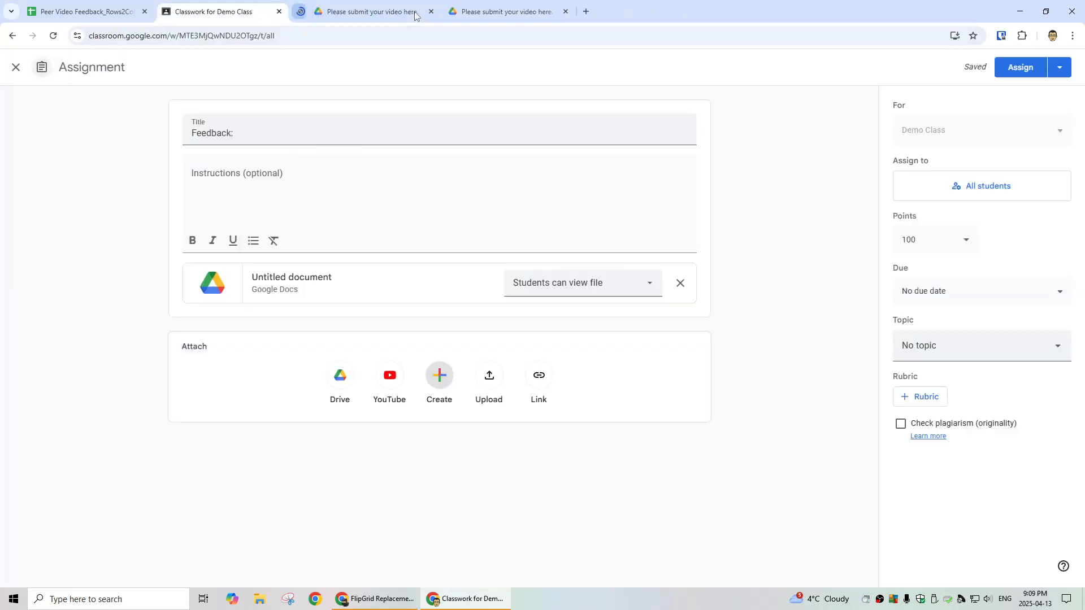
{"action": "left_click", "coordinate": [576, 283]}
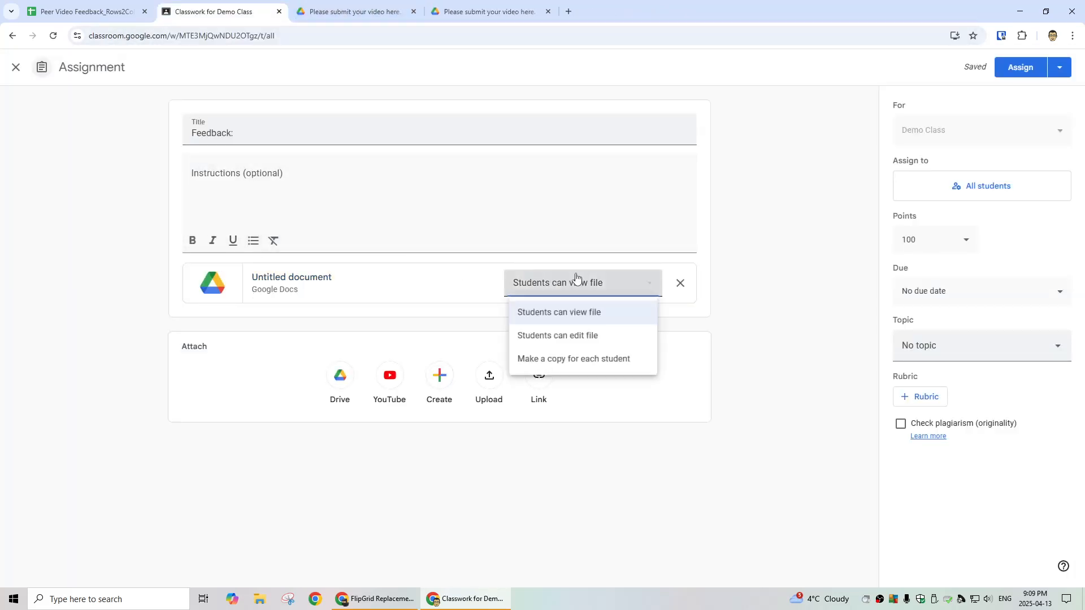
{"action": "left_click", "coordinate": [585, 365]}
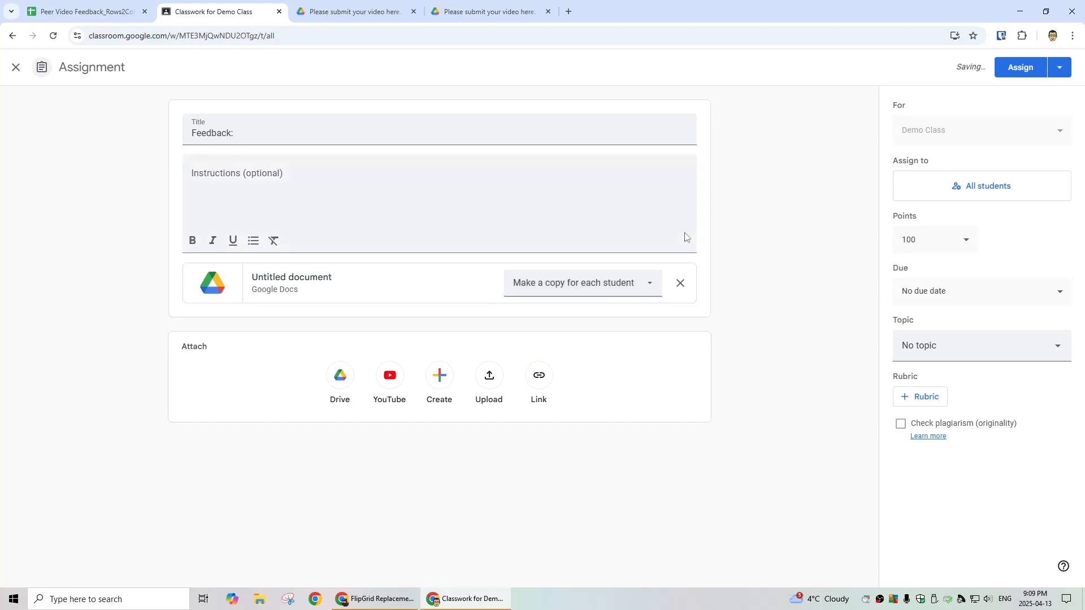
{"action": "left_click", "coordinate": [215, 178]}
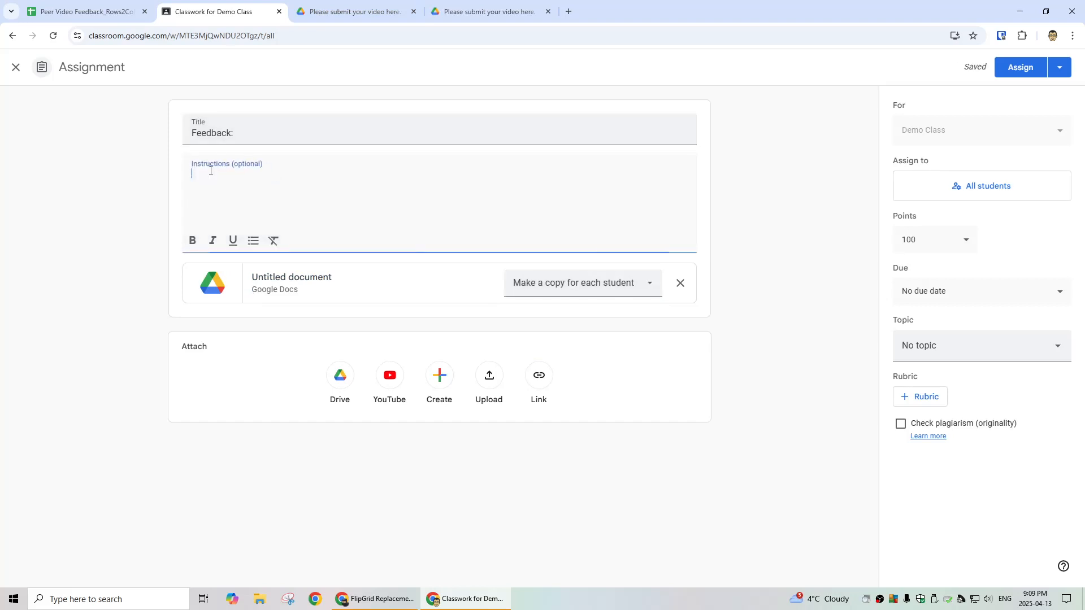
Step: Paste the Student (View) Link from F2 into the instructions and close the draft
{"action": "left_click", "coordinate": [115, 13]}
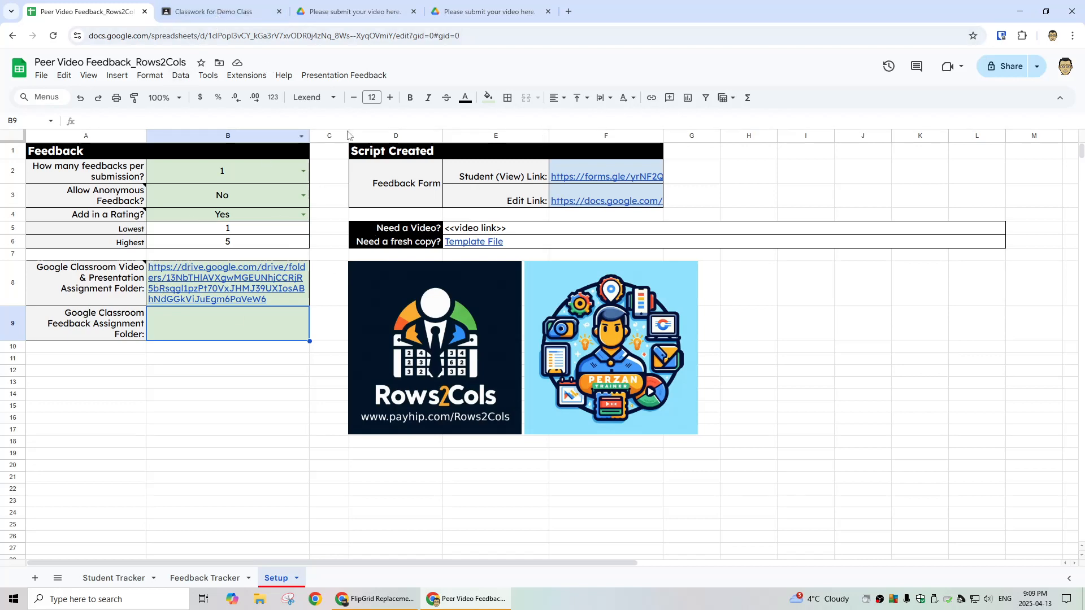
{"action": "left_click", "coordinate": [214, 11]}
{"action": "left_click", "coordinate": [115, 14]}
{"action": "left_click", "coordinate": [591, 176]}
{"action": "key", "text": "ctrl+c"}
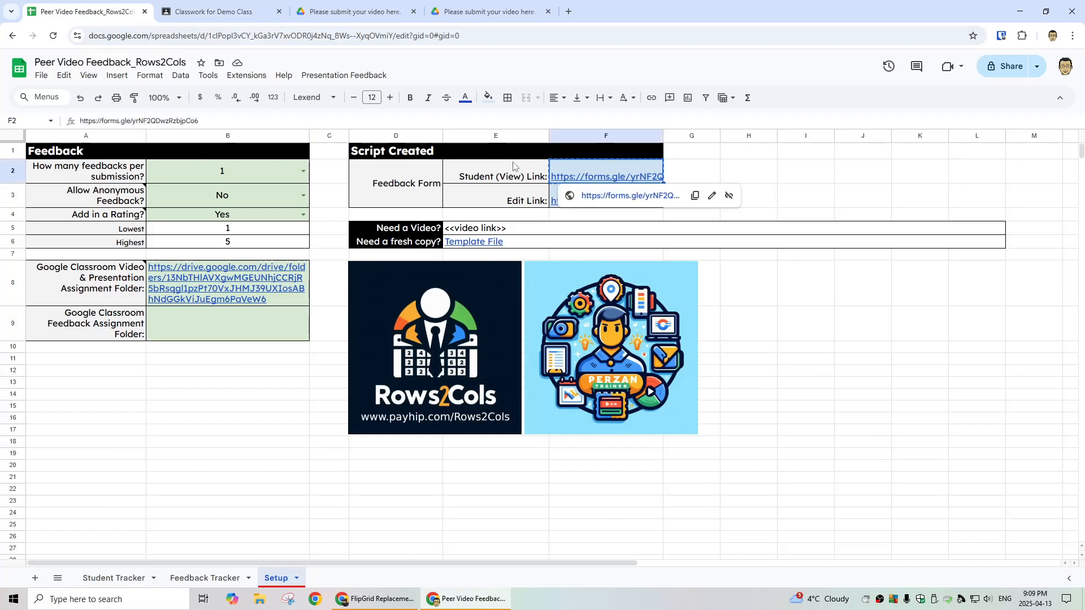
{"action": "left_click", "coordinate": [265, 12]}
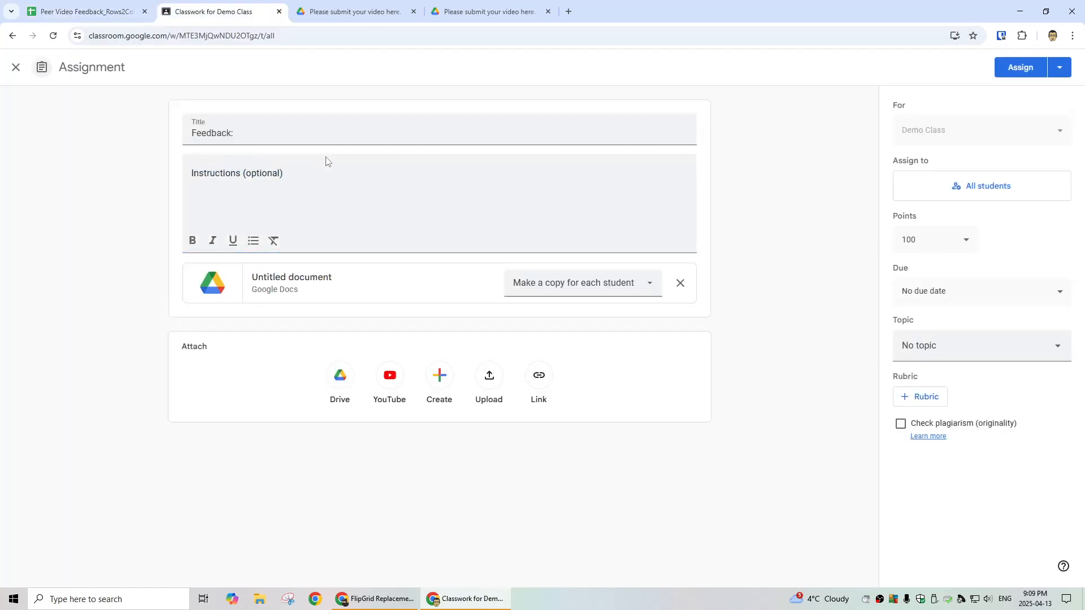
{"action": "left_click", "coordinate": [330, 170]}
{"action": "key", "text": "ctrl+v"}
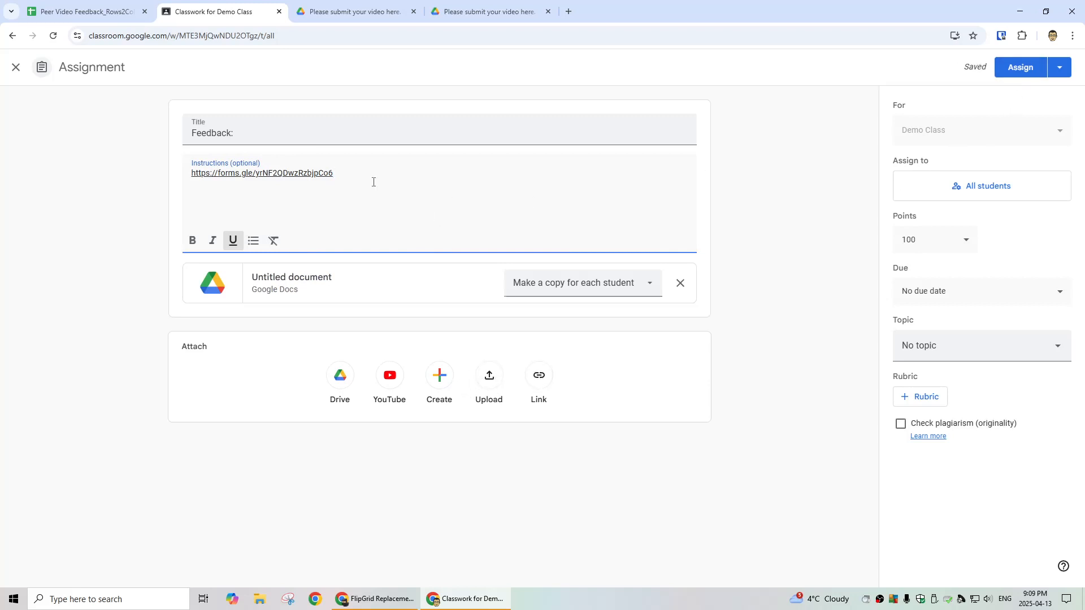
{"action": "left_click", "coordinate": [15, 67]}
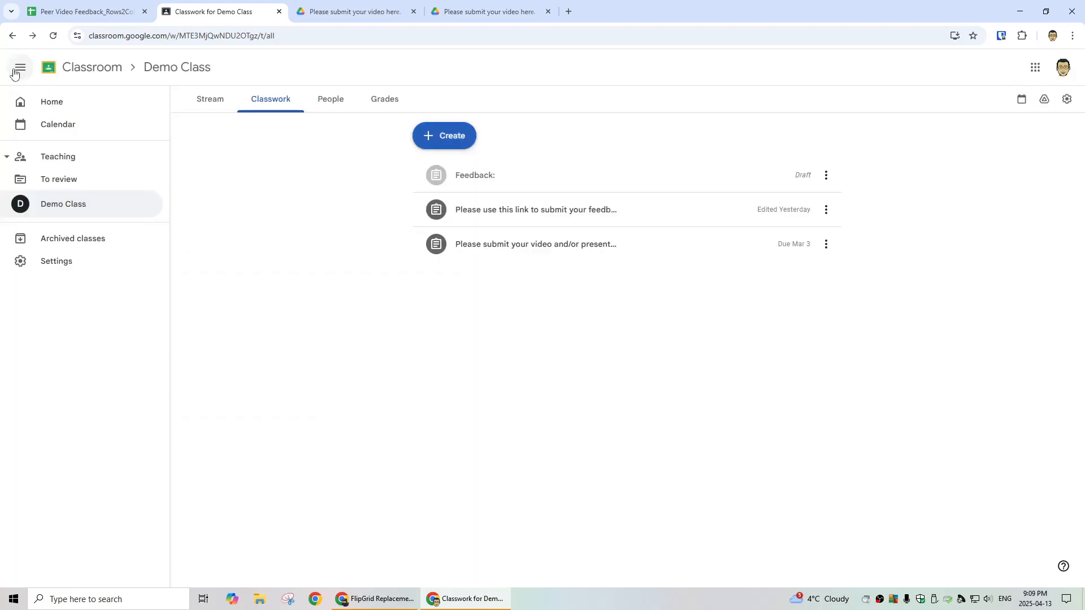
Step: Delete the 'Feedback:' draft assignment
{"action": "left_click", "coordinate": [827, 175]}
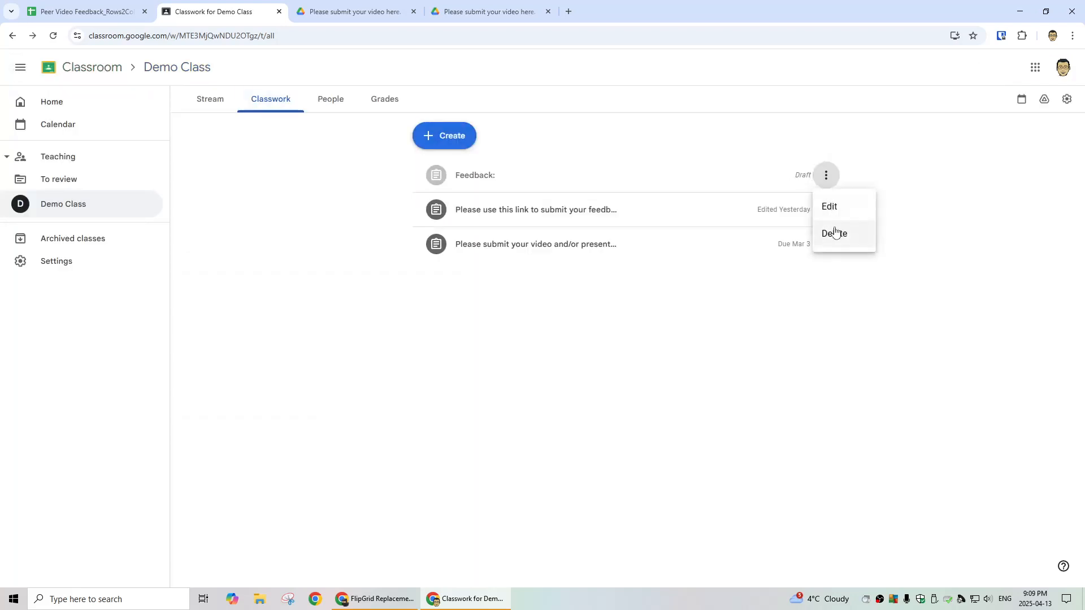
{"action": "left_click", "coordinate": [838, 233]}
{"action": "left_click", "coordinate": [602, 342]}
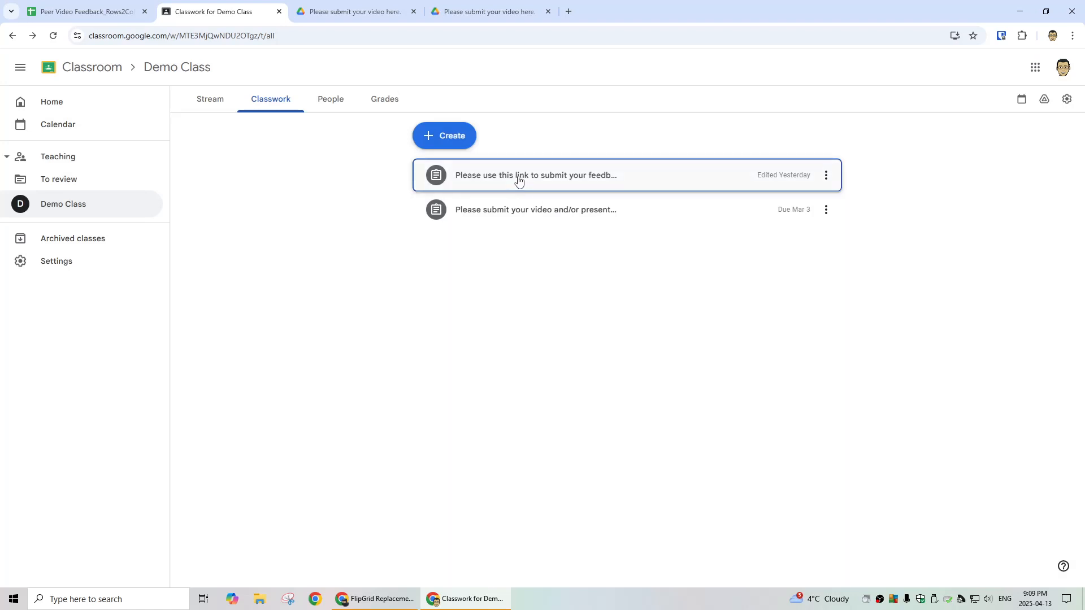
Step: Review the 4-criteria, 40-point rubric of the feedback-link assignment
{"action": "left_click", "coordinate": [517, 178]}
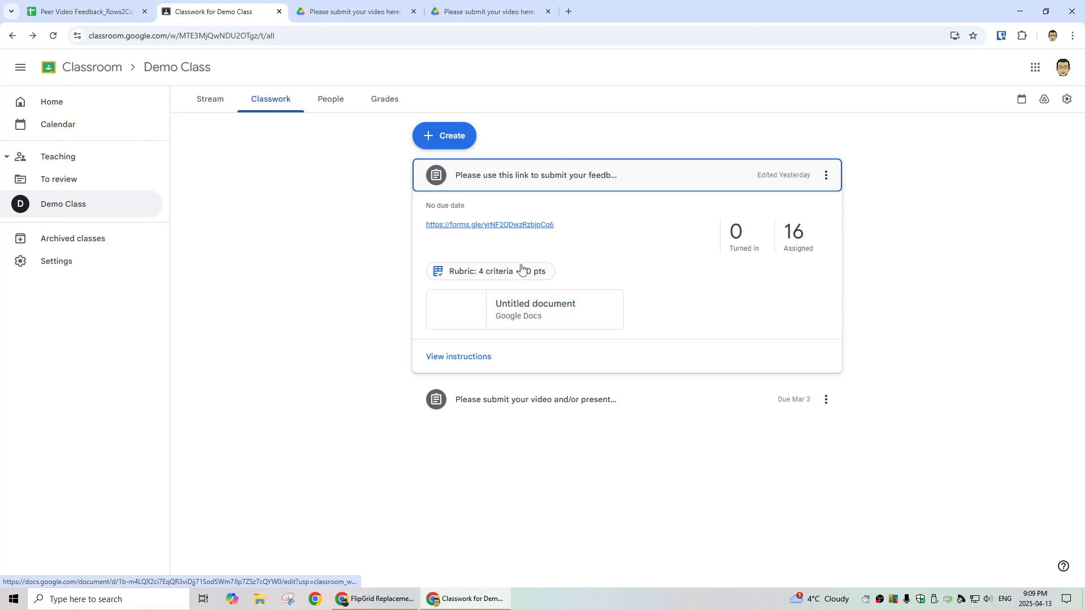
{"action": "left_click", "coordinate": [497, 271]}
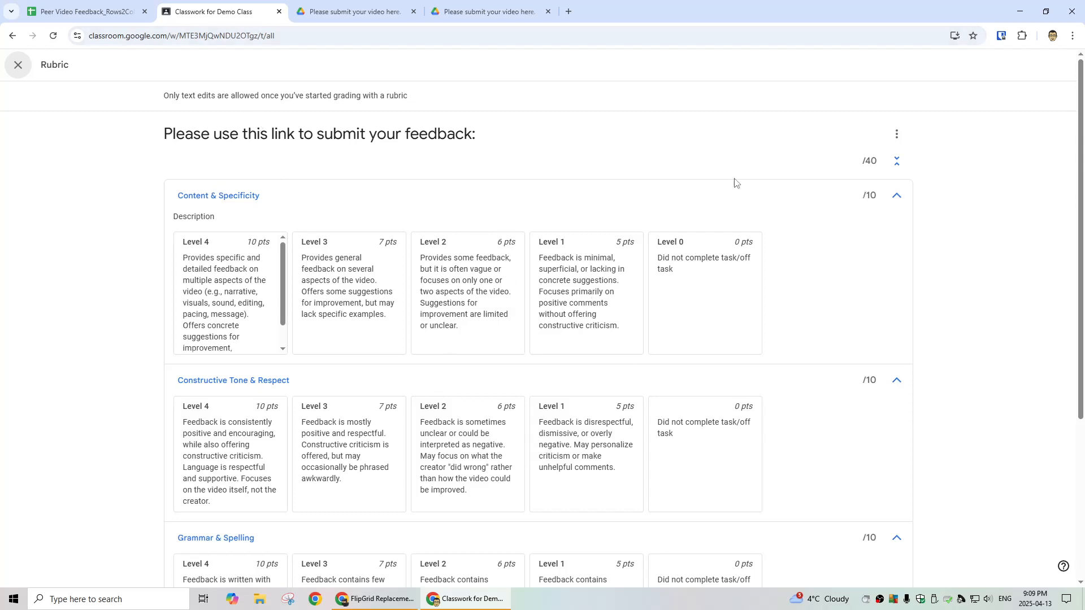
{"action": "left_click", "coordinate": [18, 66]}
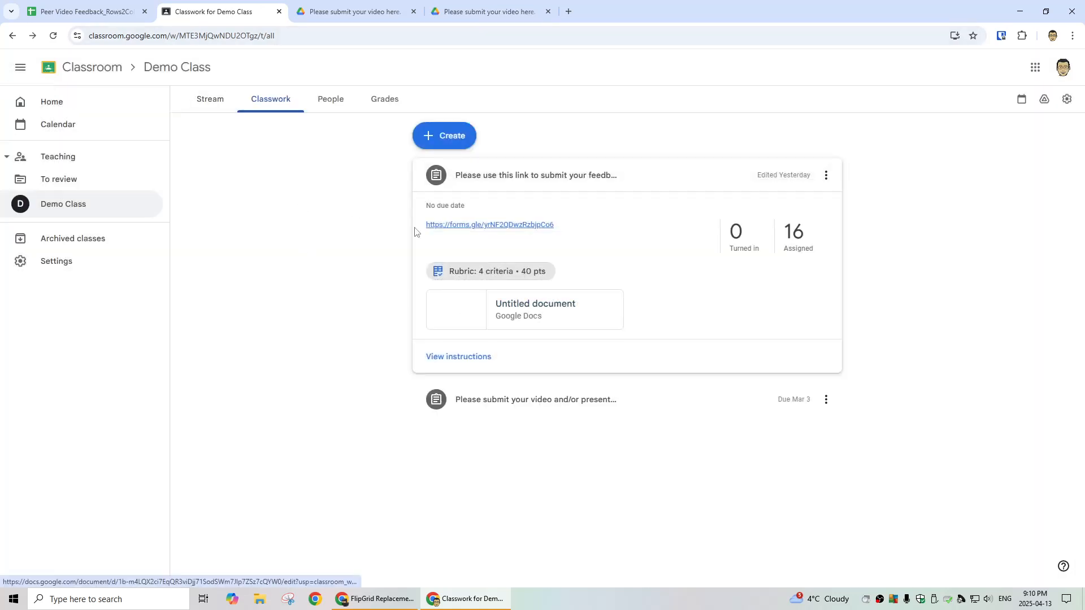
Step: Copy the web address of the feedback assignment's student-work Drive folder, then return to Setup
{"action": "left_click", "coordinate": [455, 357]}
{"action": "left_click", "coordinate": [294, 102]}
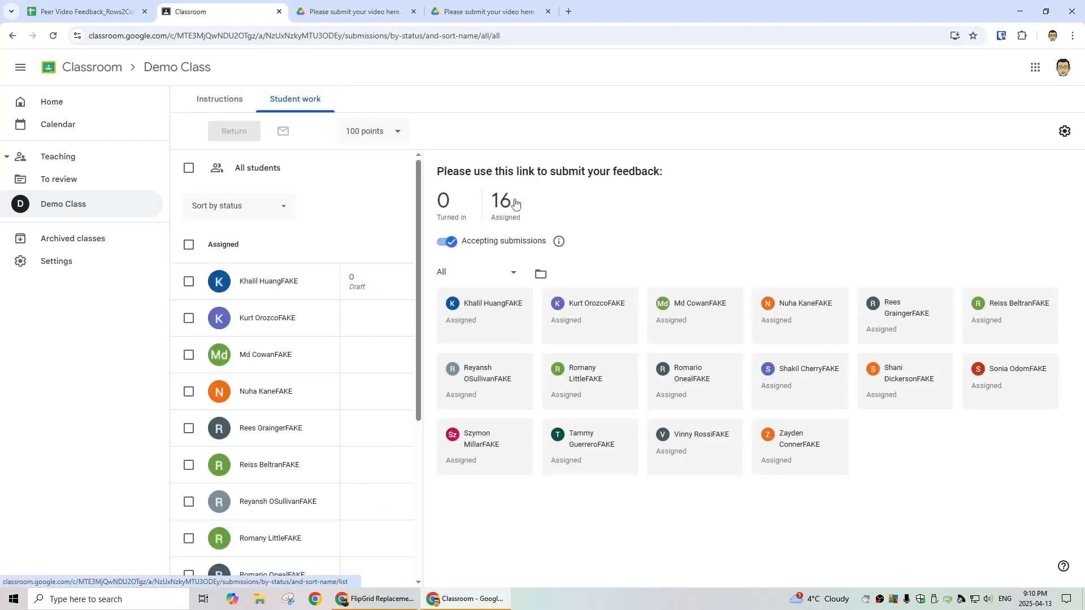
{"action": "left_click", "coordinate": [539, 273]}
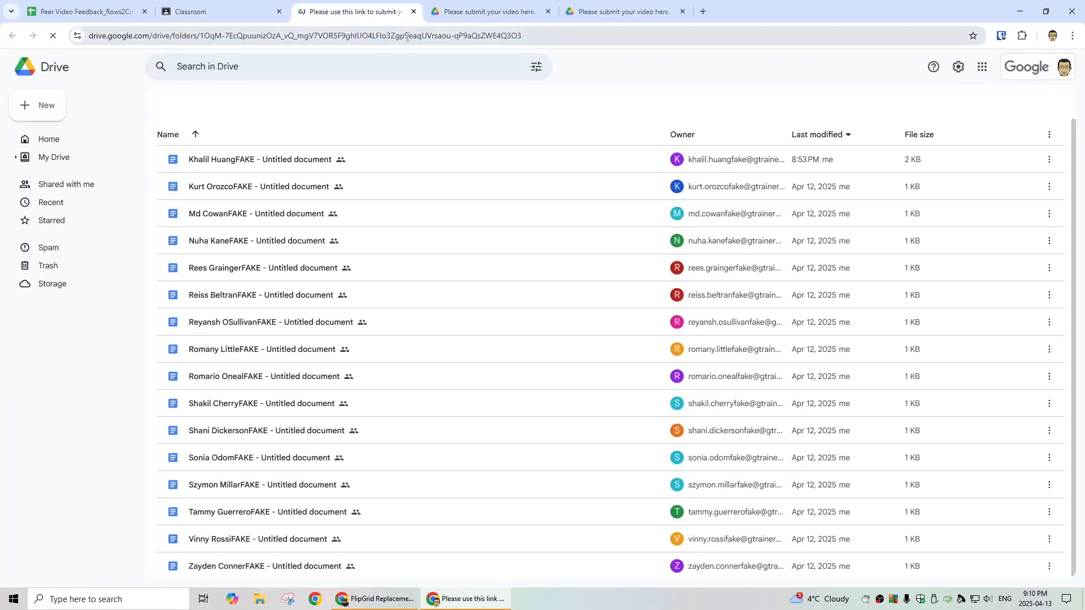
{"action": "left_click", "coordinate": [407, 36]}
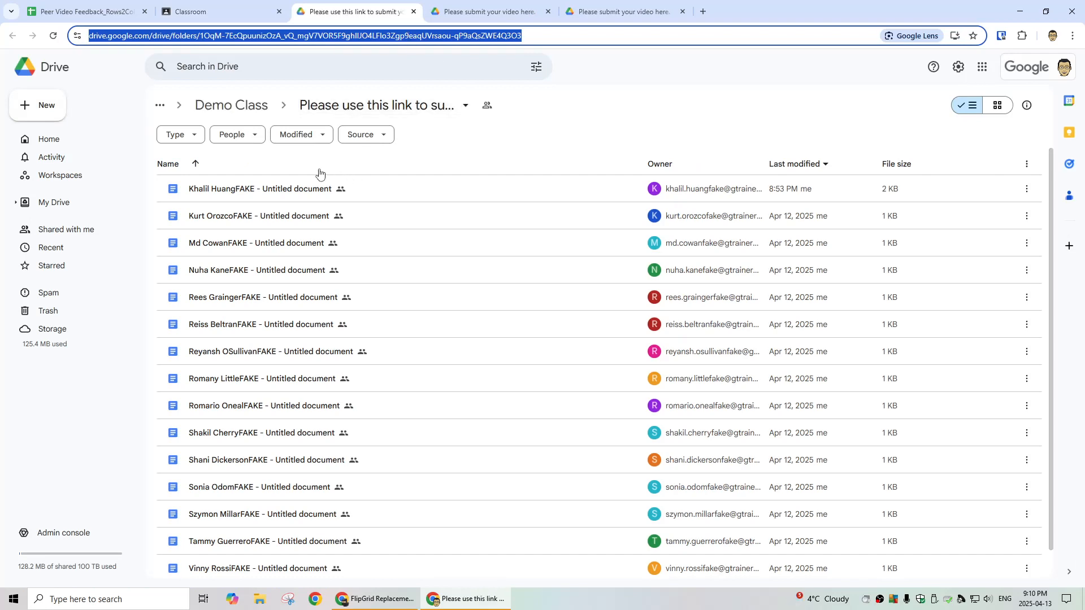
{"action": "left_click", "coordinate": [84, 12]}
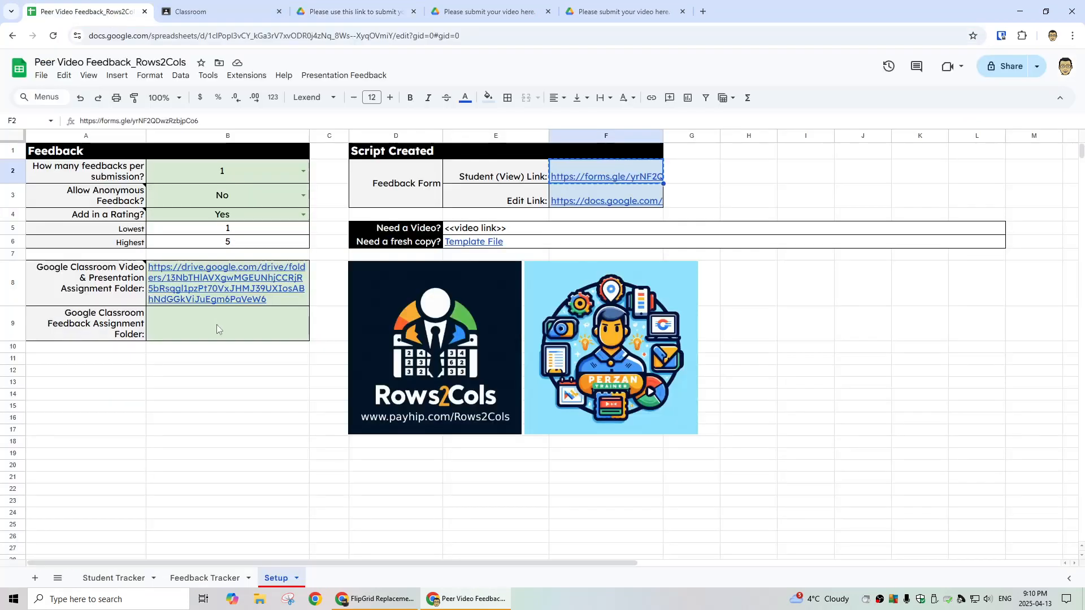
Step: Paste the feedback folder link into B9 and run Presentation Feedback > Setup
{"action": "key", "text": "ctrl+v"}
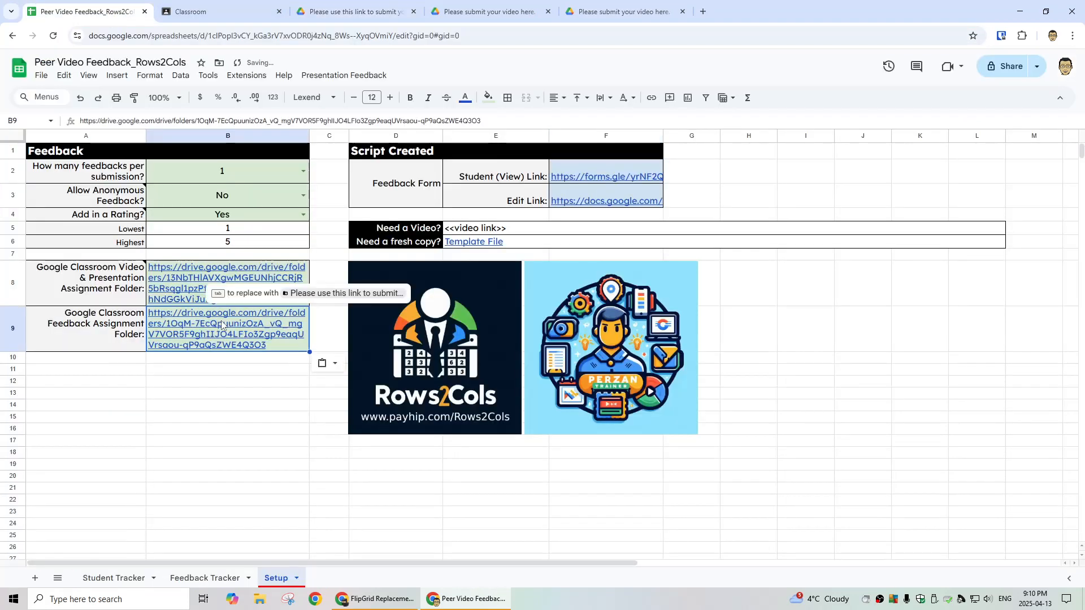
{"action": "left_click", "coordinate": [262, 394]}
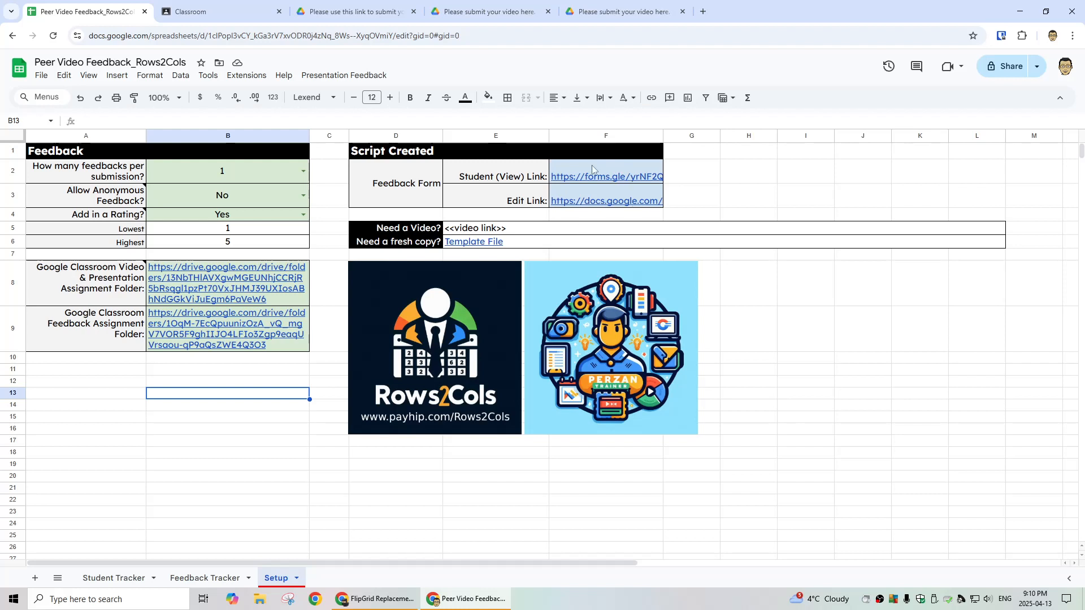
{"action": "left_click", "coordinate": [331, 77]}
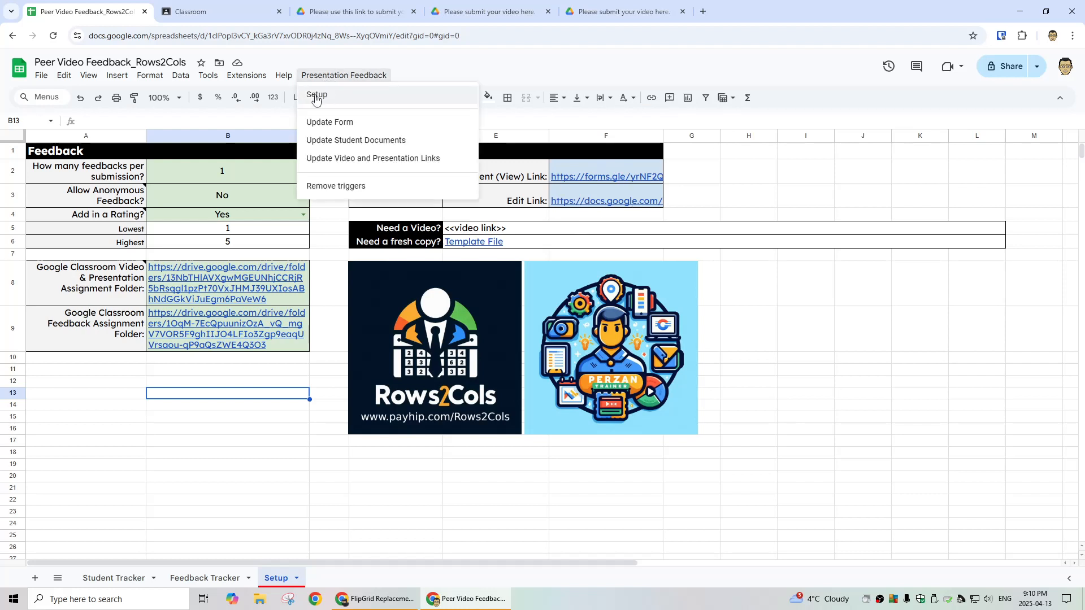
{"action": "left_click", "coordinate": [315, 96]}
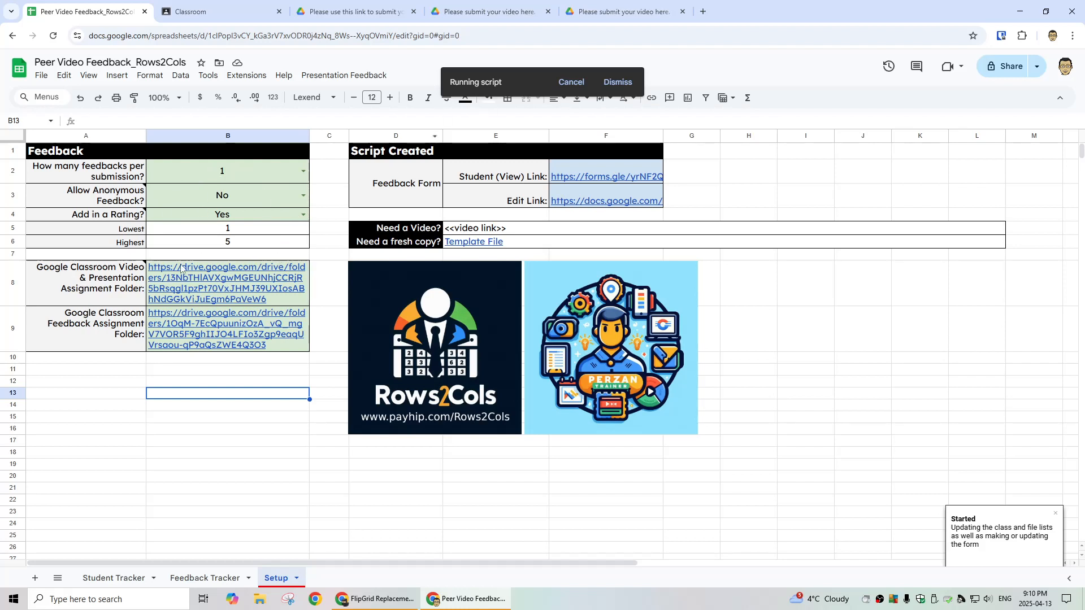
{"action": "left_click", "coordinate": [59, 579]}
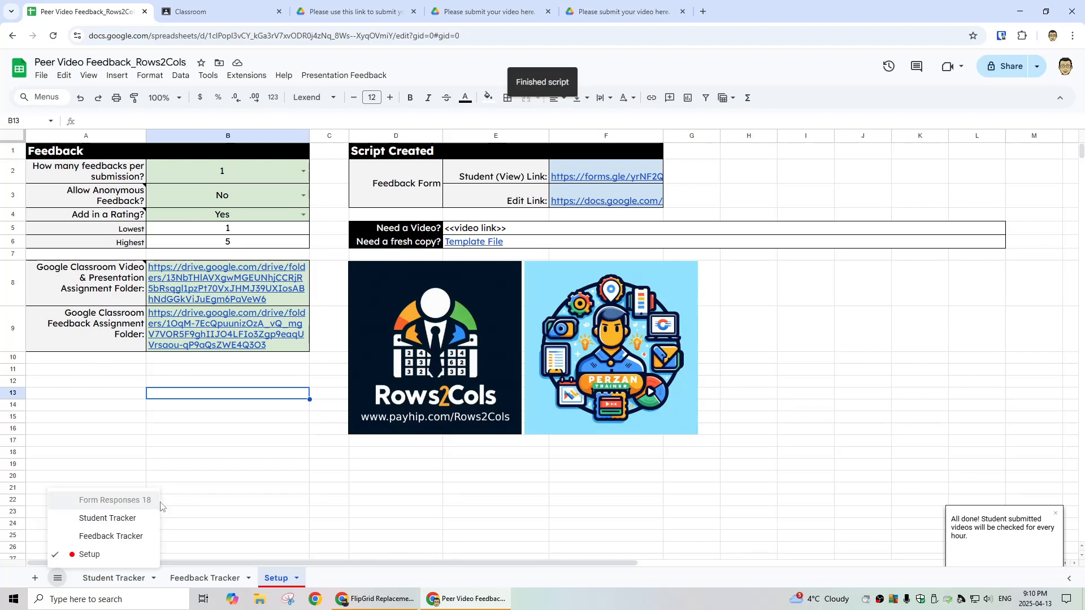
{"action": "left_click", "coordinate": [236, 465]}
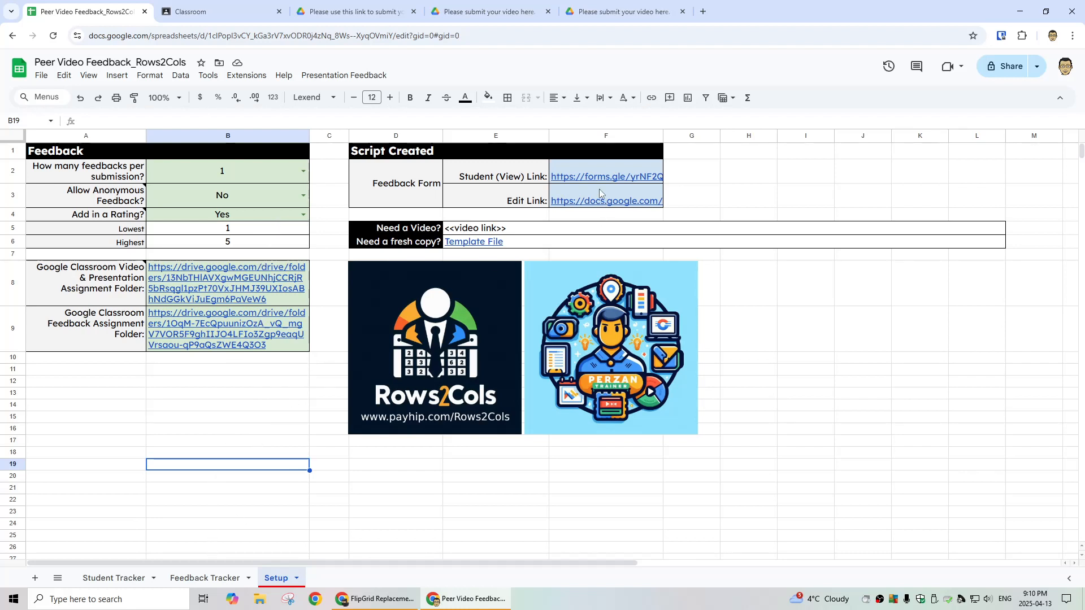
{"action": "mouse_move", "coordinate": [592, 209]}
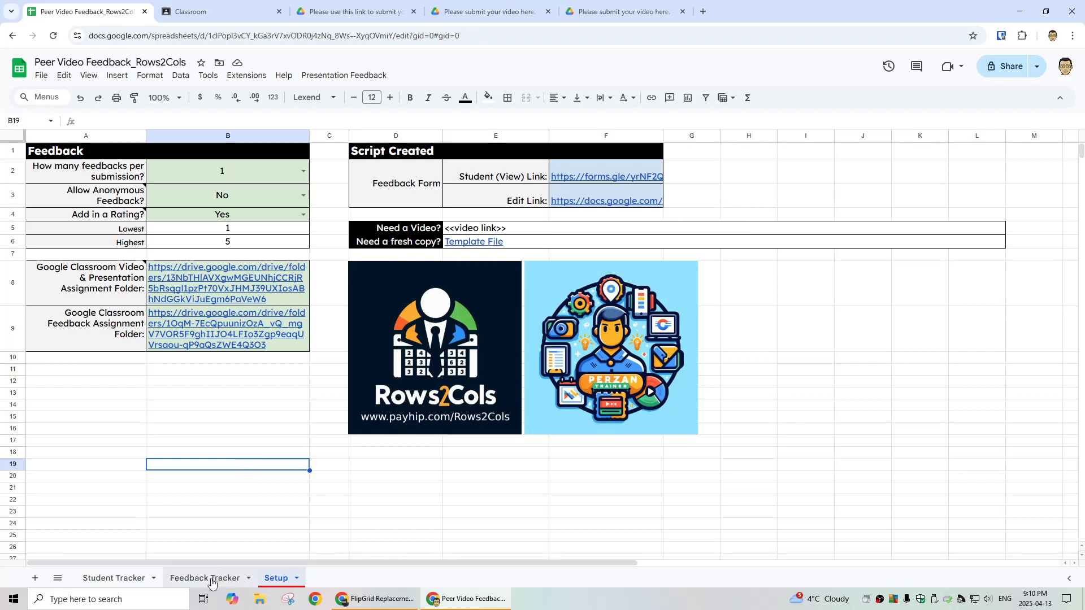
Step: Run the feedback script's update of video and presentation links from the Student Tracker sheet
{"action": "left_click", "coordinate": [144, 588]}
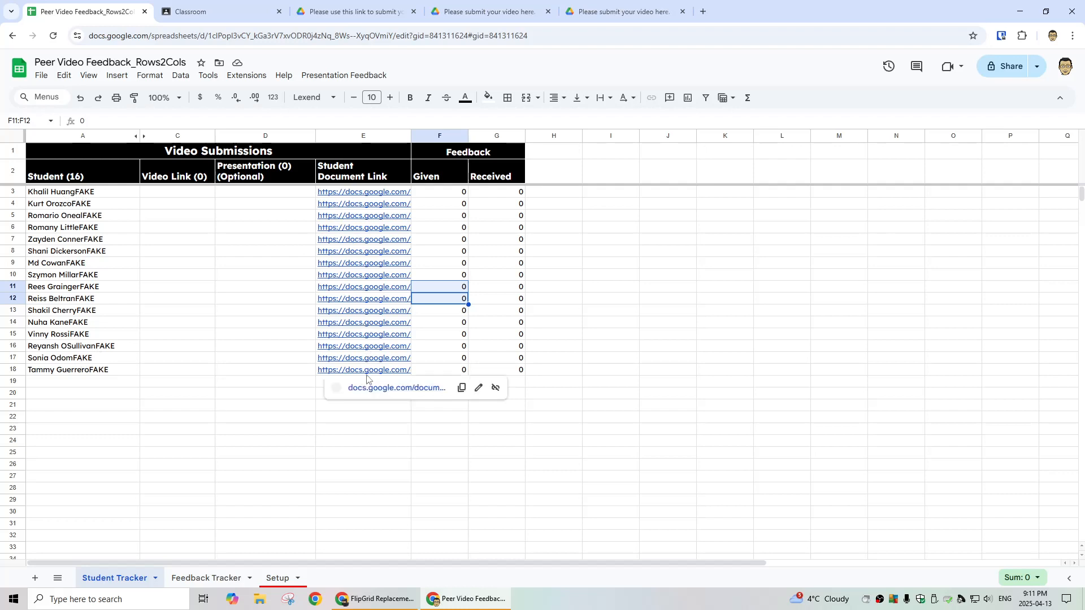
{"action": "left_click", "coordinate": [334, 79]}
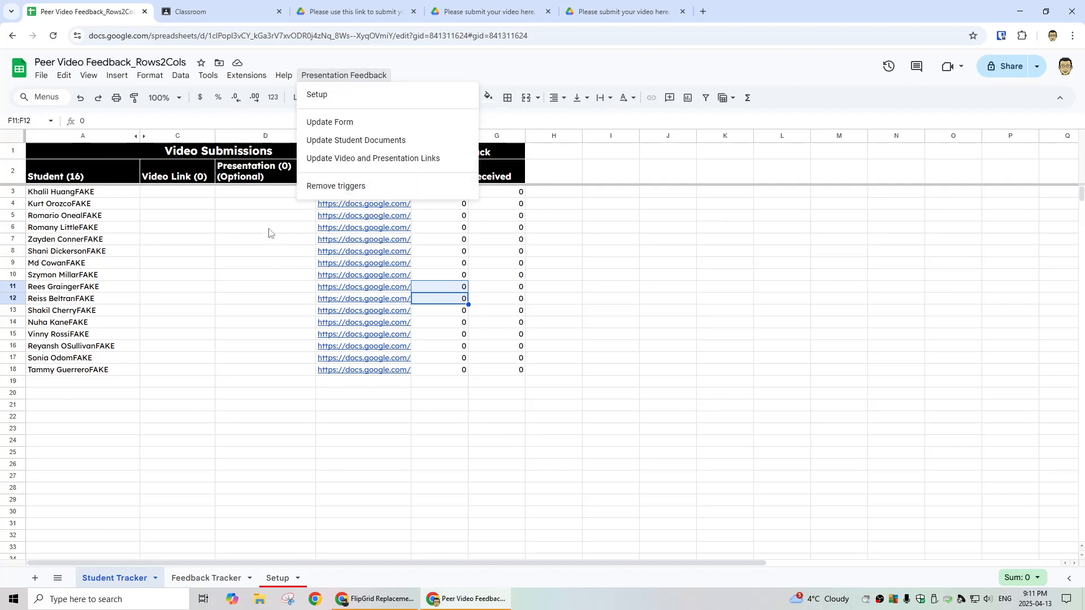
{"action": "left_click", "coordinate": [361, 161]}
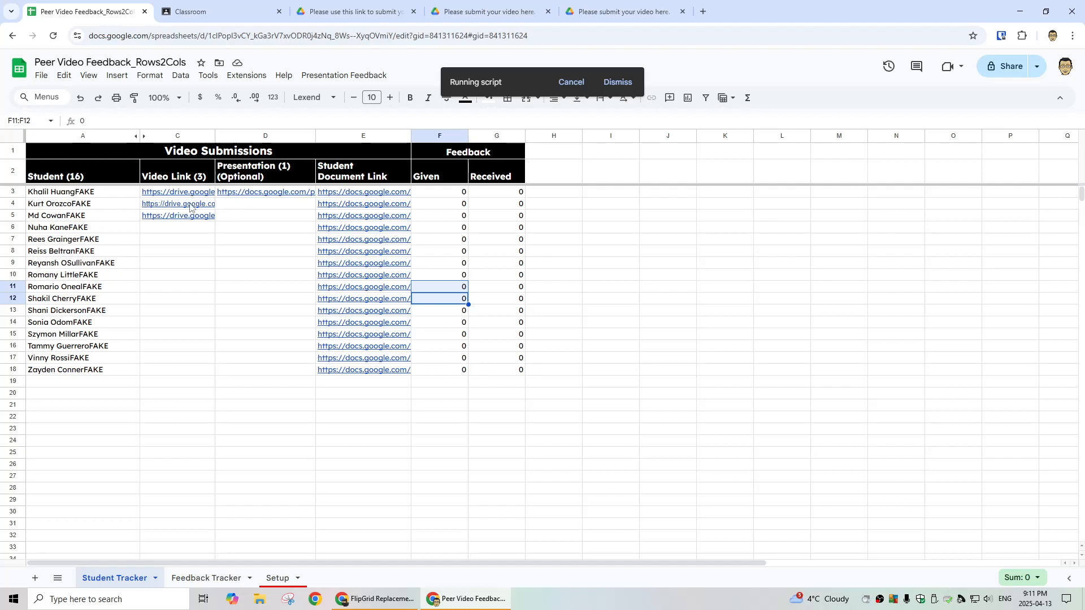
Step: Clear the Given column selection and view the empty Feedback Submissions table on Feedback Tracker
{"action": "mouse_move", "coordinate": [247, 195]}
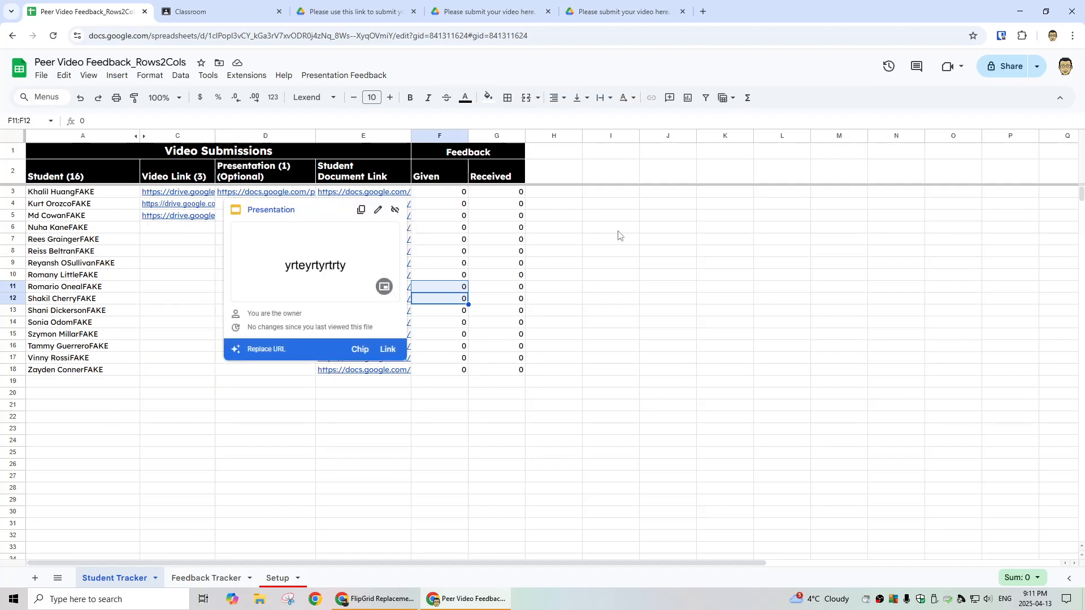
{"action": "left_click", "coordinate": [564, 196]}
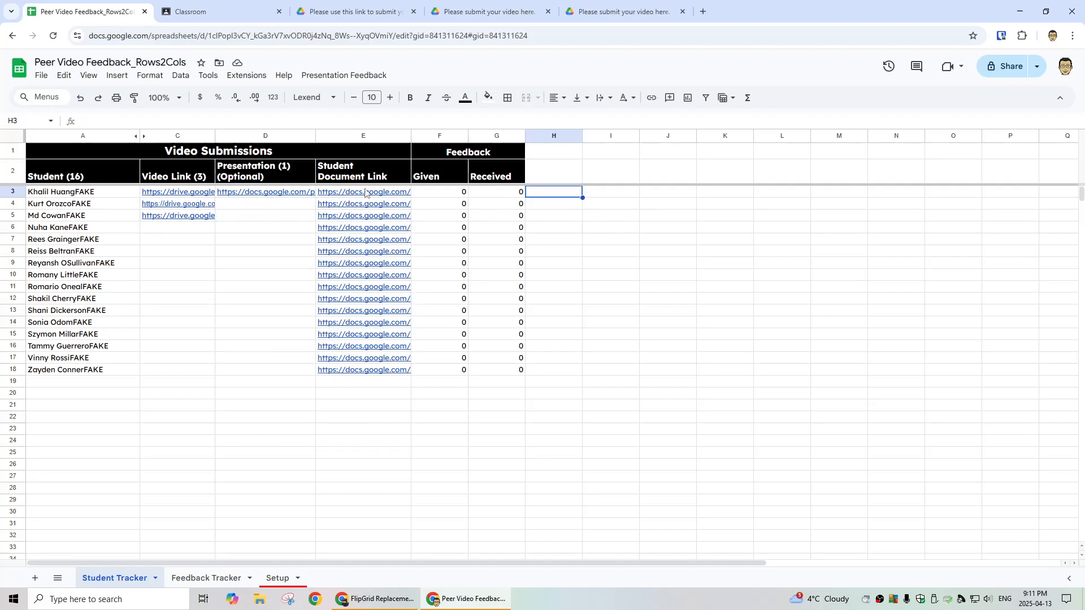
{"action": "left_click", "coordinate": [211, 581]}
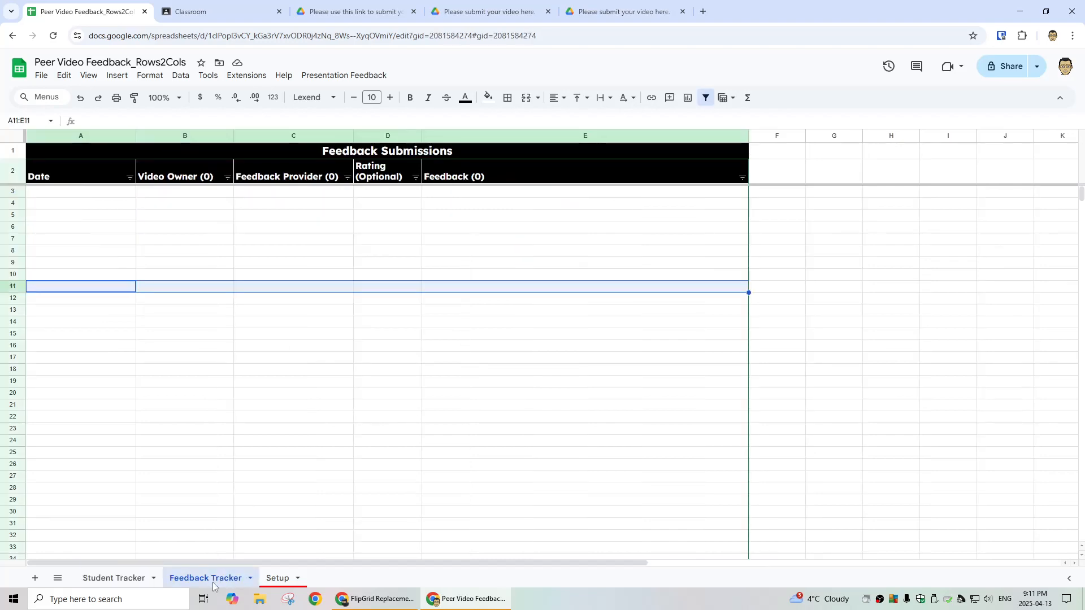
Step: Open the Student (View) form link from Setup cell F2, then view the Drive folder of student documents
{"action": "left_click", "coordinate": [122, 578]}
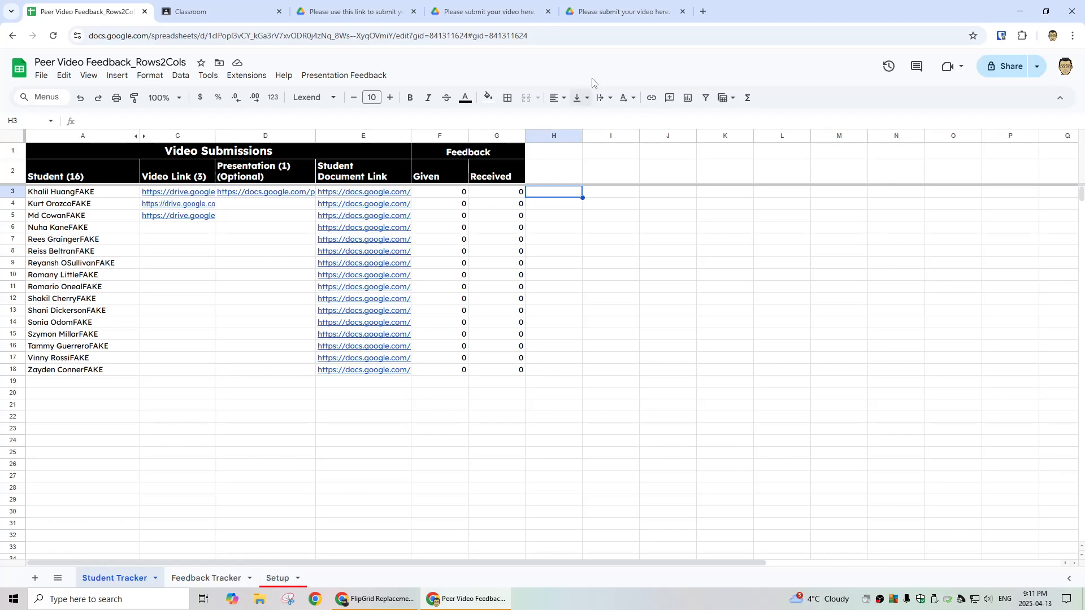
{"action": "left_click", "coordinate": [284, 577]}
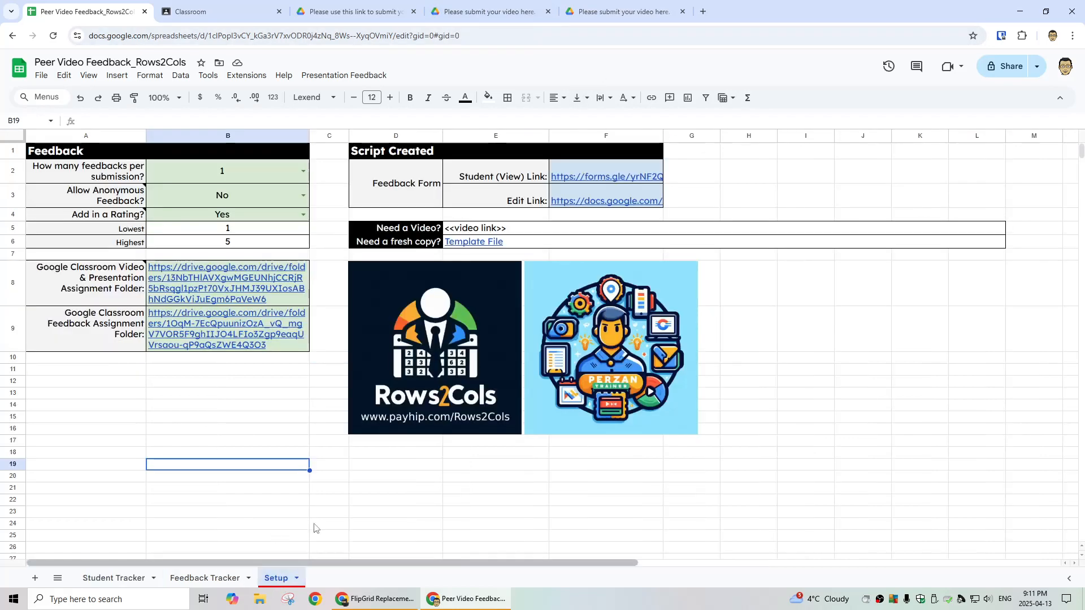
{"action": "left_click", "coordinate": [587, 178]}
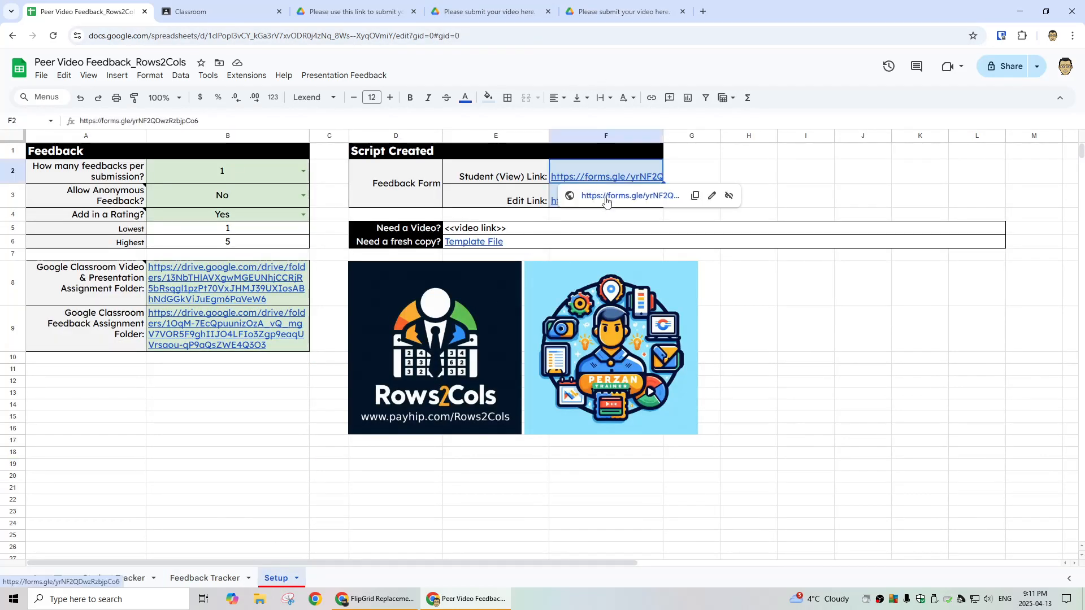
{"action": "left_click", "coordinate": [605, 196]}
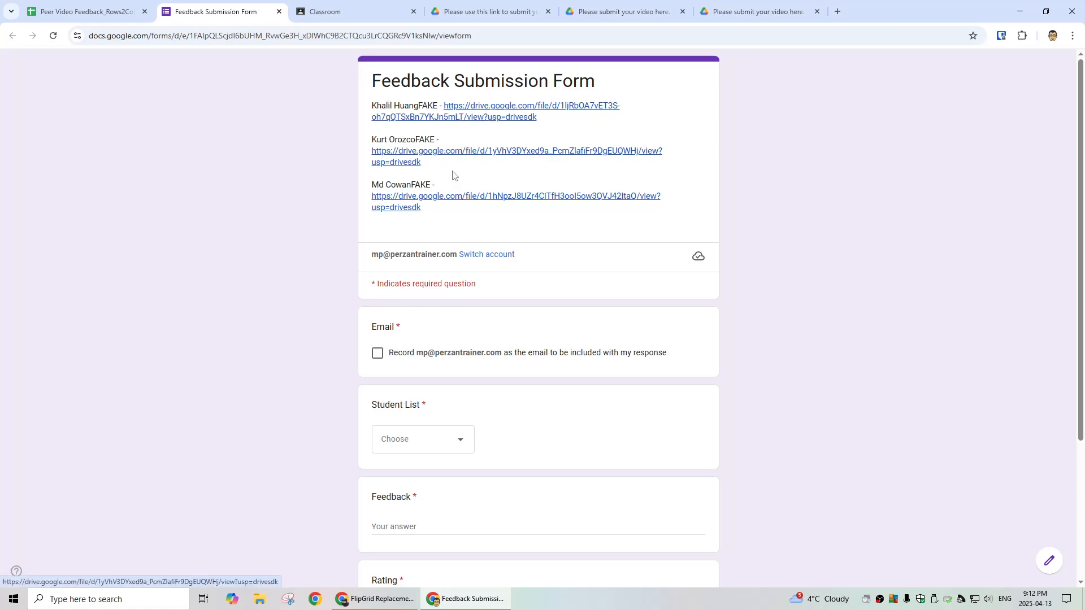
{"action": "left_click", "coordinate": [489, 13]}
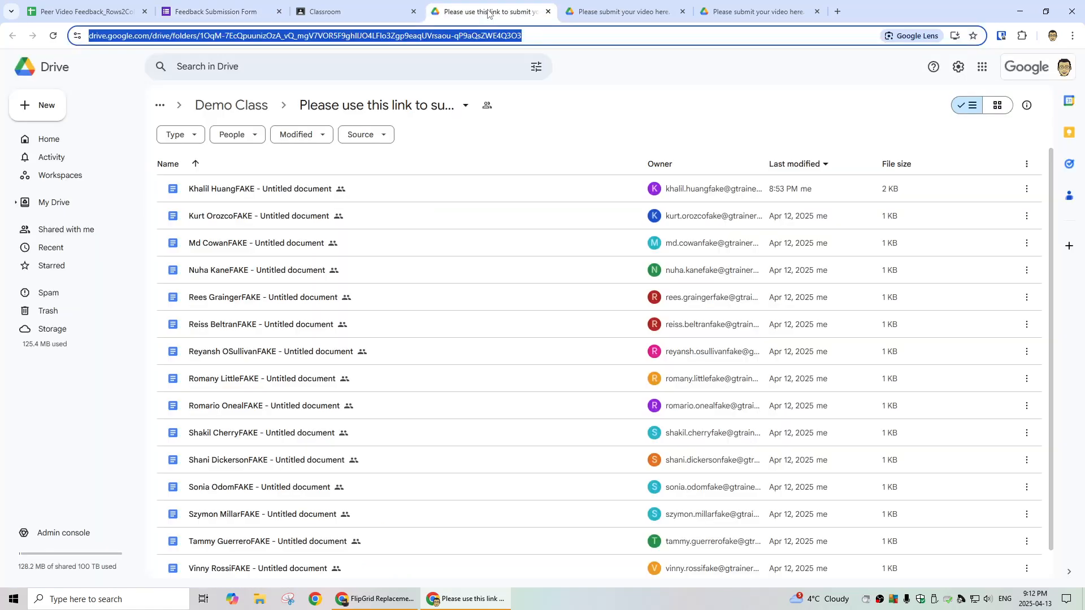
Step: Check the sharing access of owldance.mp4 in the video submission folder, confirming it is view-only
{"action": "left_click", "coordinate": [604, 14]}
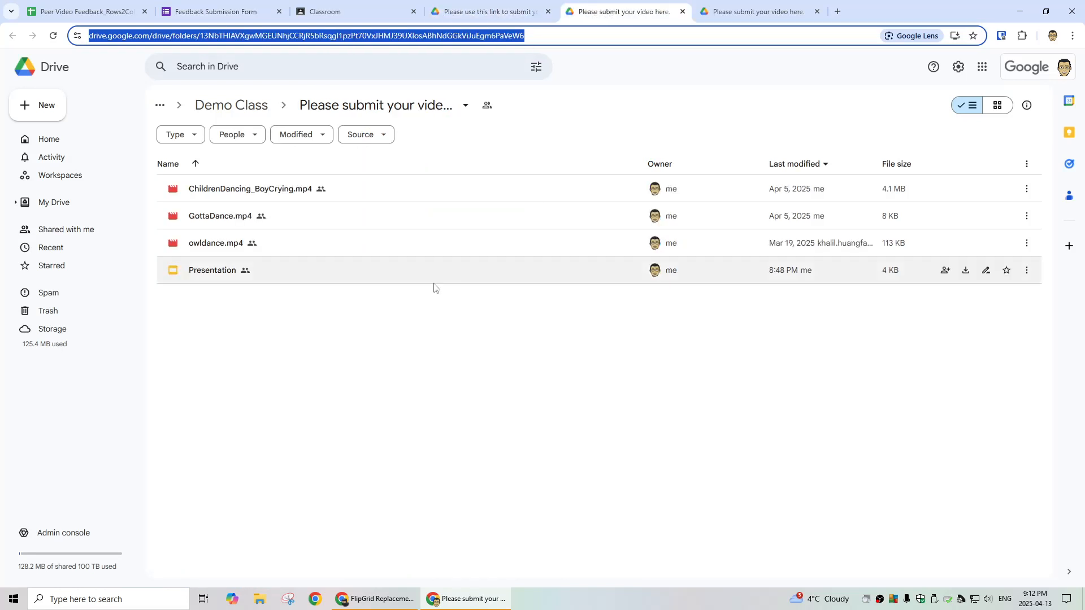
{"action": "left_click", "coordinate": [220, 249]}
{"action": "right_click", "coordinate": [219, 249]}
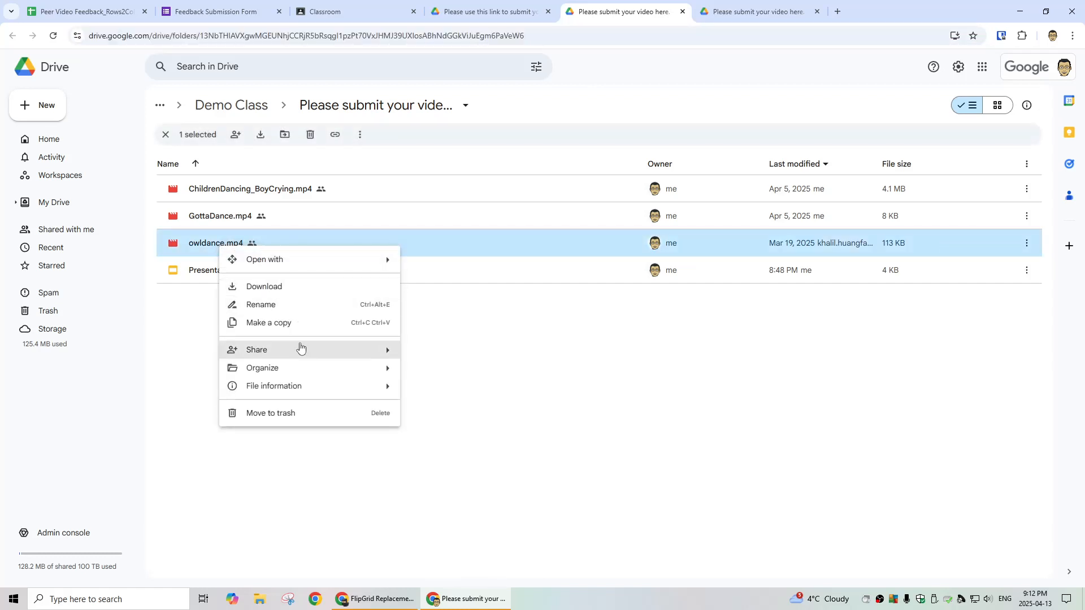
{"action": "mouse_move", "coordinate": [332, 355]}
{"action": "left_click", "coordinate": [439, 354]}
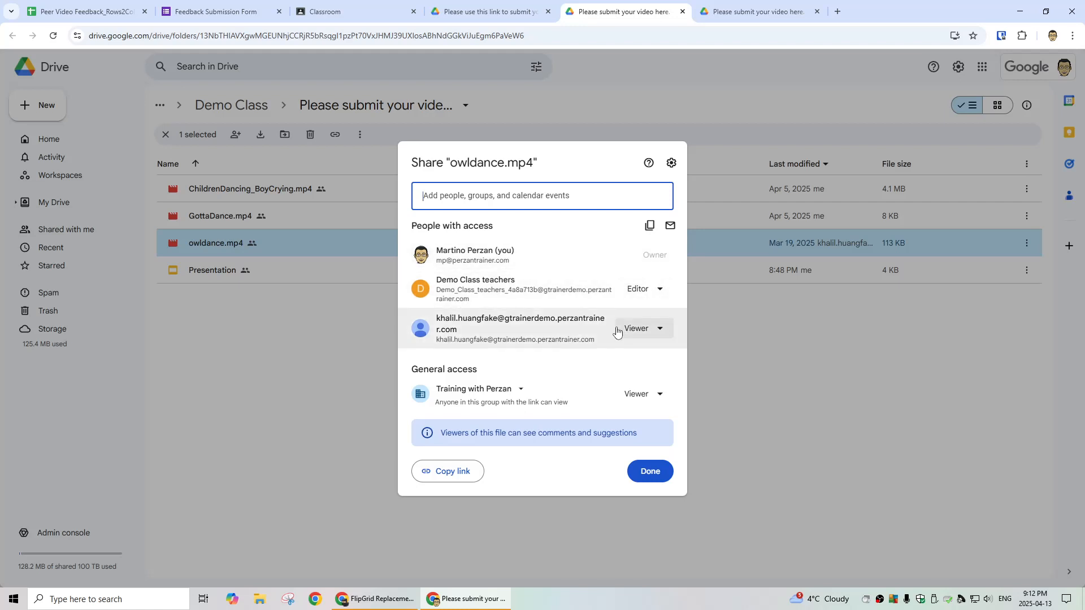
{"action": "left_click", "coordinate": [650, 471]}
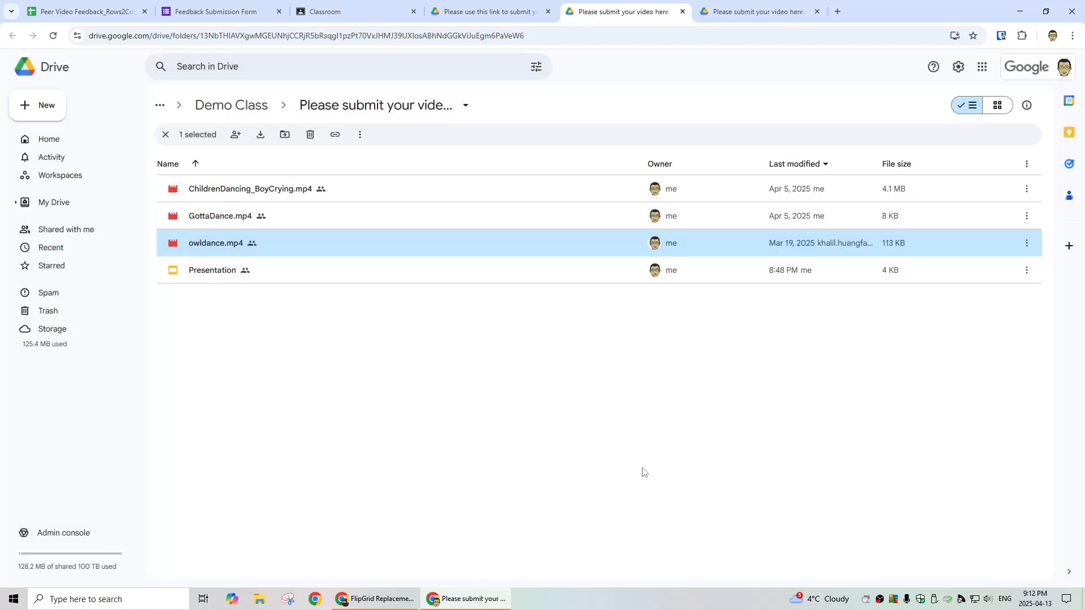
Step: Review the Student Tracker counts and the Presentation Feedback menu, then return to the Feedback Submission Form
{"action": "left_click", "coordinate": [234, 13]}
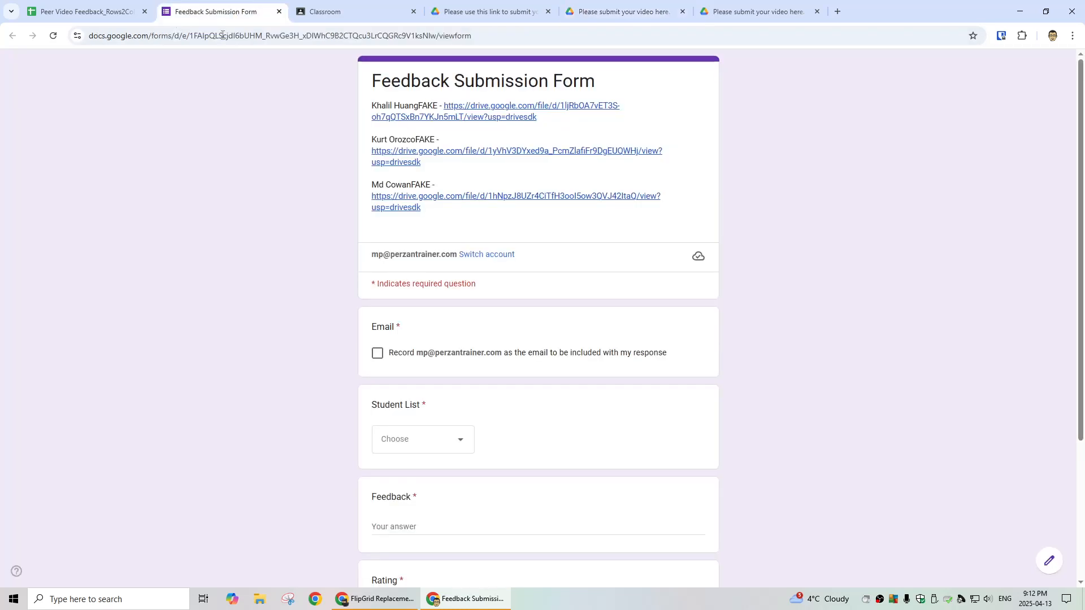
{"action": "left_click", "coordinate": [127, 17]}
{"action": "left_click", "coordinate": [116, 578]}
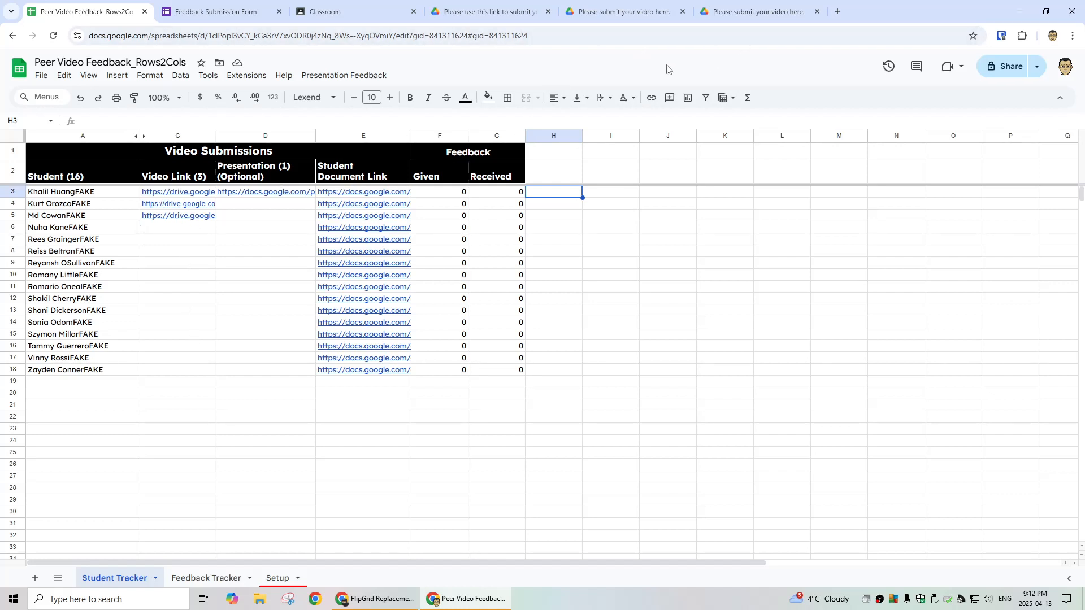
{"action": "left_click", "coordinate": [314, 75]}
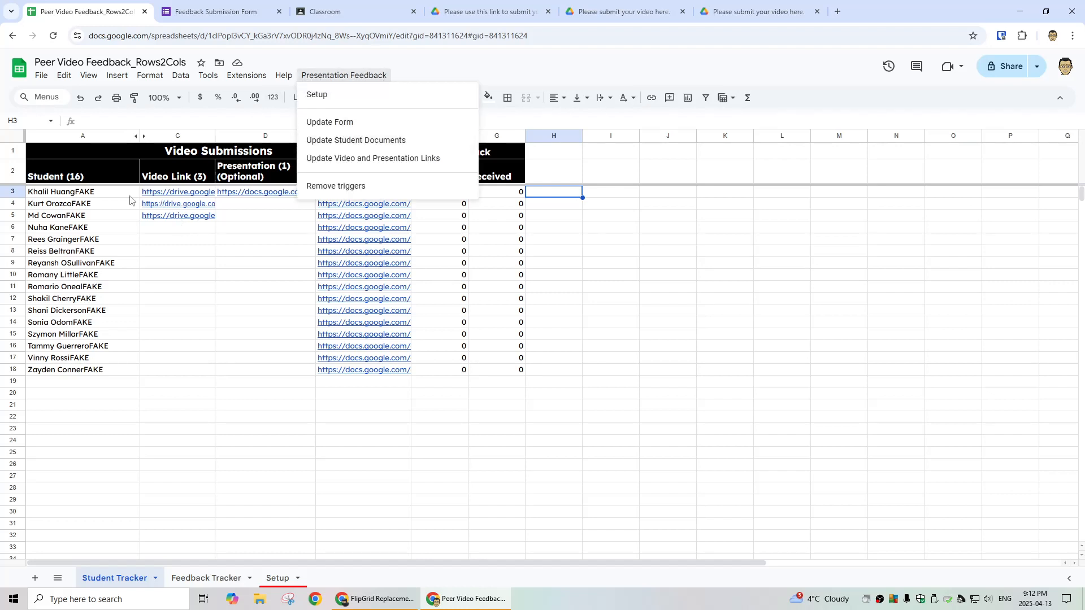
{"action": "left_click", "coordinate": [248, 19]}
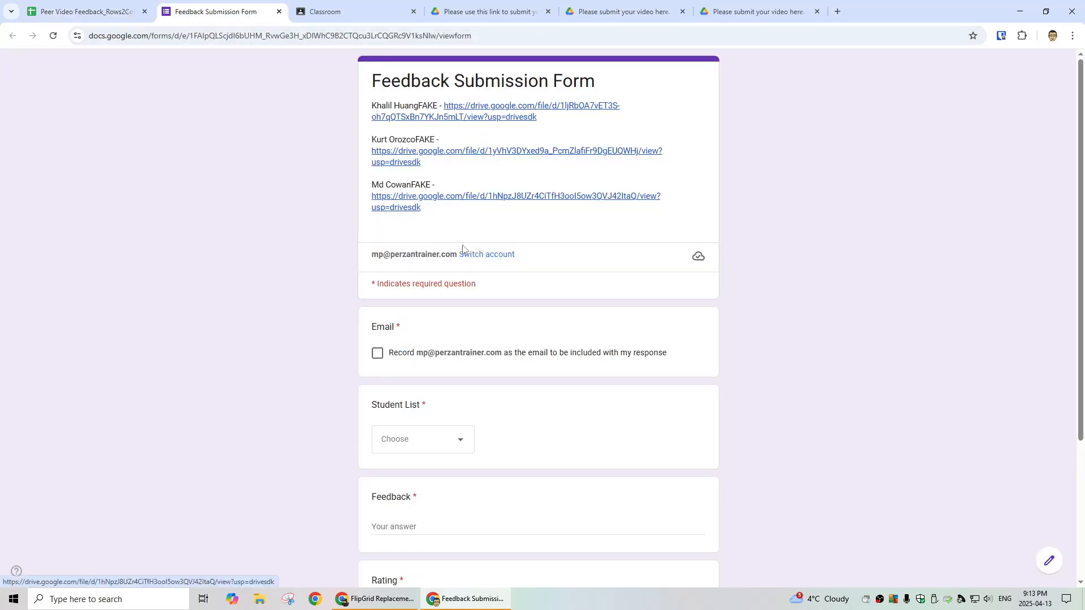
Step: Submit 'Very good video.' rated 4 for the first student, with the respondent's email recorded
{"action": "scroll", "coordinate": [306, 349], "scroll_direction": "down", "scroll_amount": 2}
{"action": "left_click", "coordinate": [377, 239]}
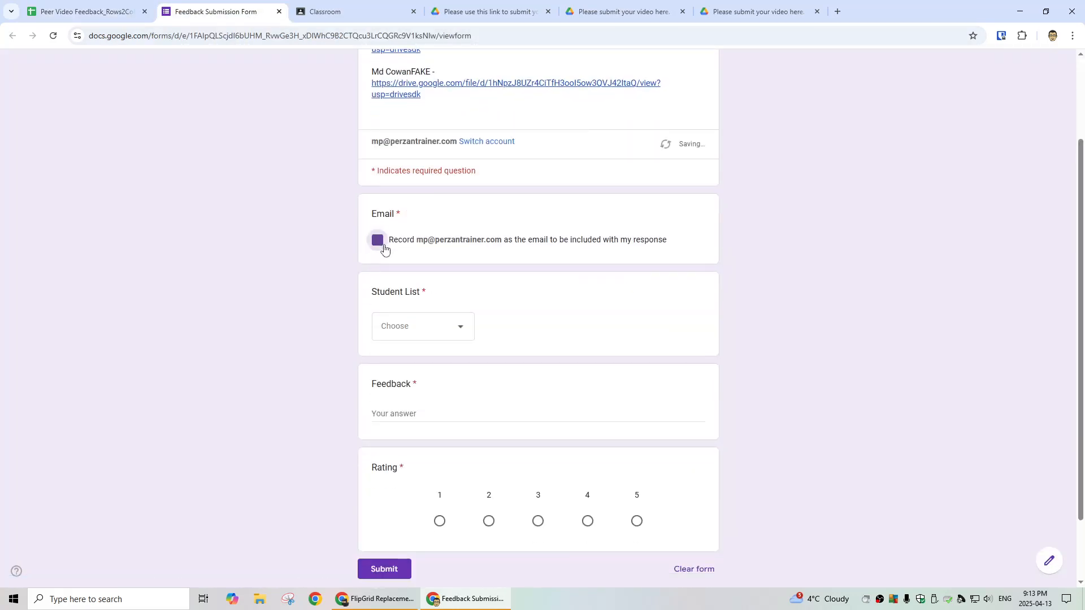
{"action": "scroll", "coordinate": [528, 291], "scroll_direction": "down", "scroll_amount": 2}
{"action": "left_click", "coordinate": [417, 246]}
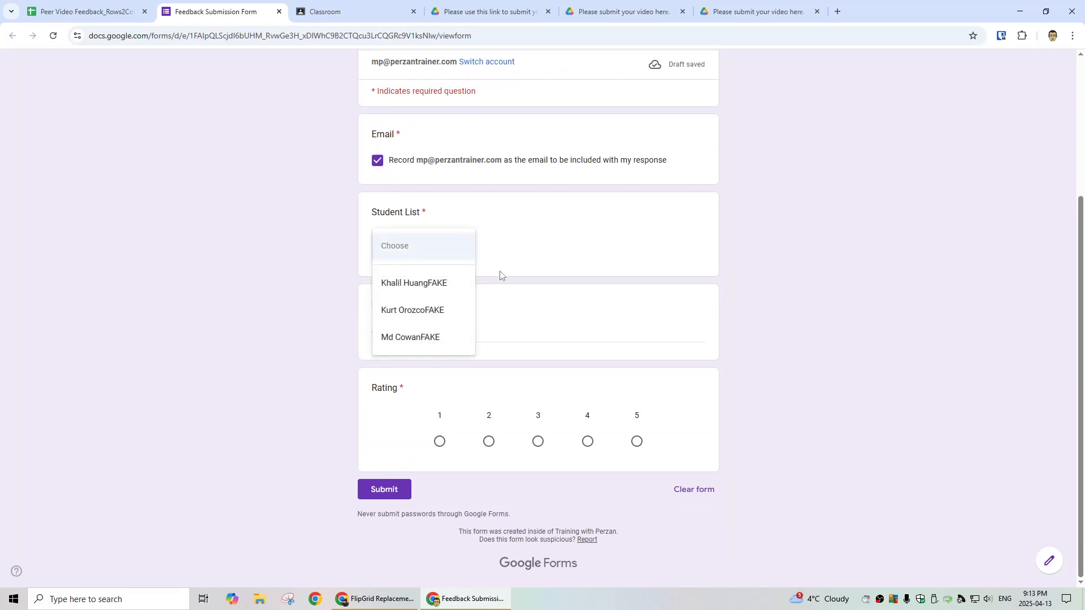
{"action": "left_click", "coordinate": [430, 284]}
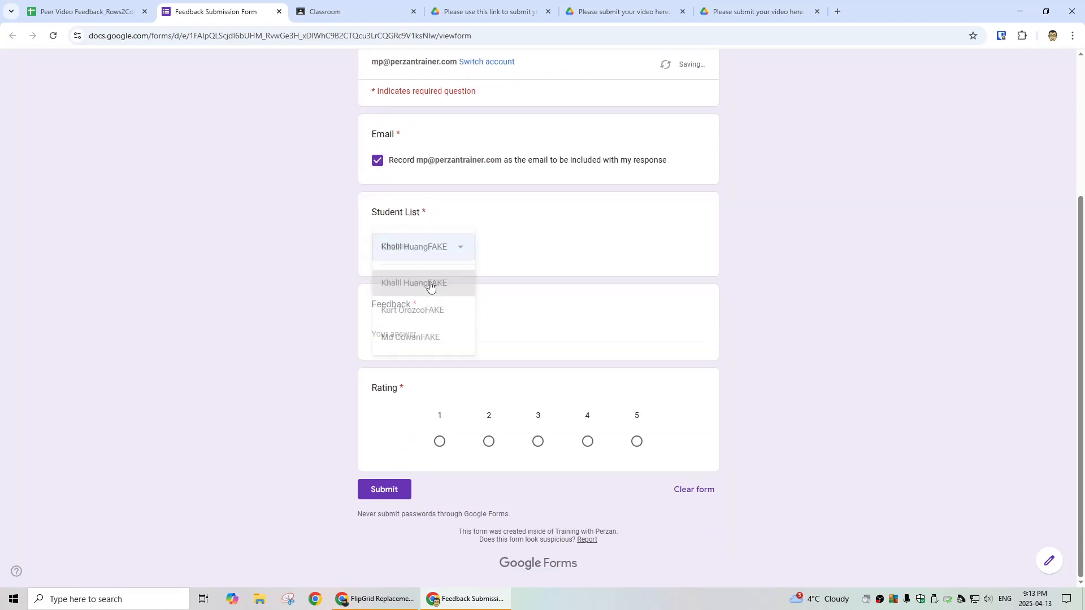
{"action": "left_click", "coordinate": [486, 336]}
{"action": "type", "text": "Very good video."}
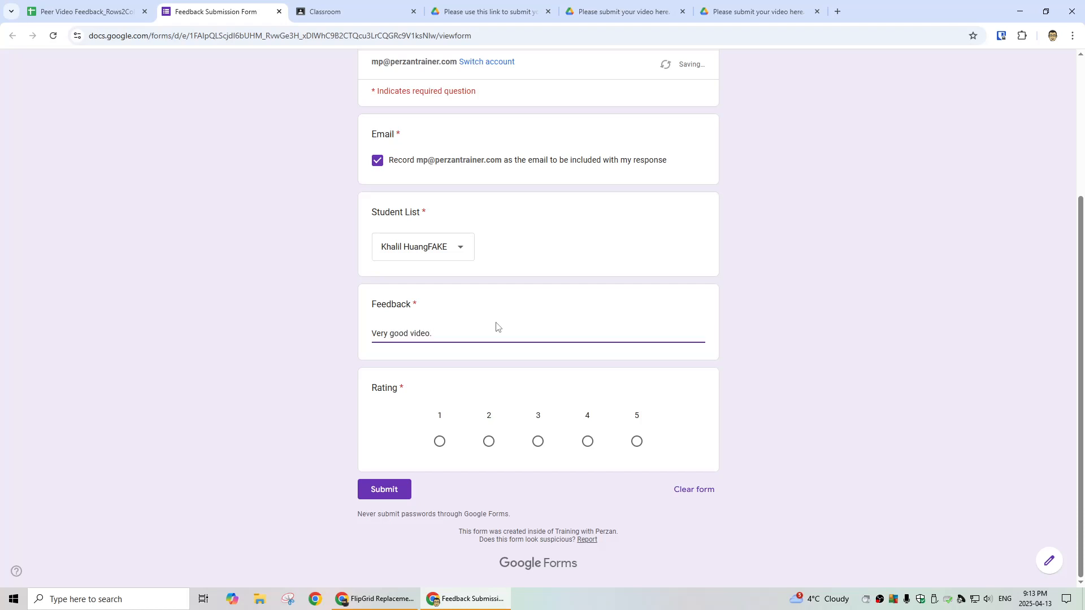
{"action": "left_click", "coordinate": [587, 441]}
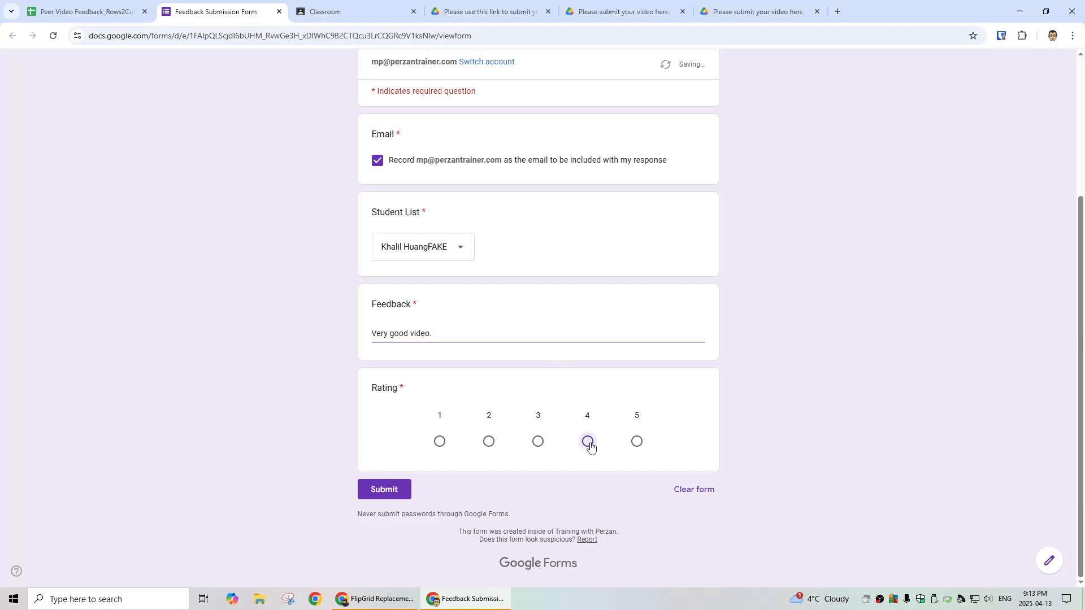
{"action": "left_click", "coordinate": [389, 490]}
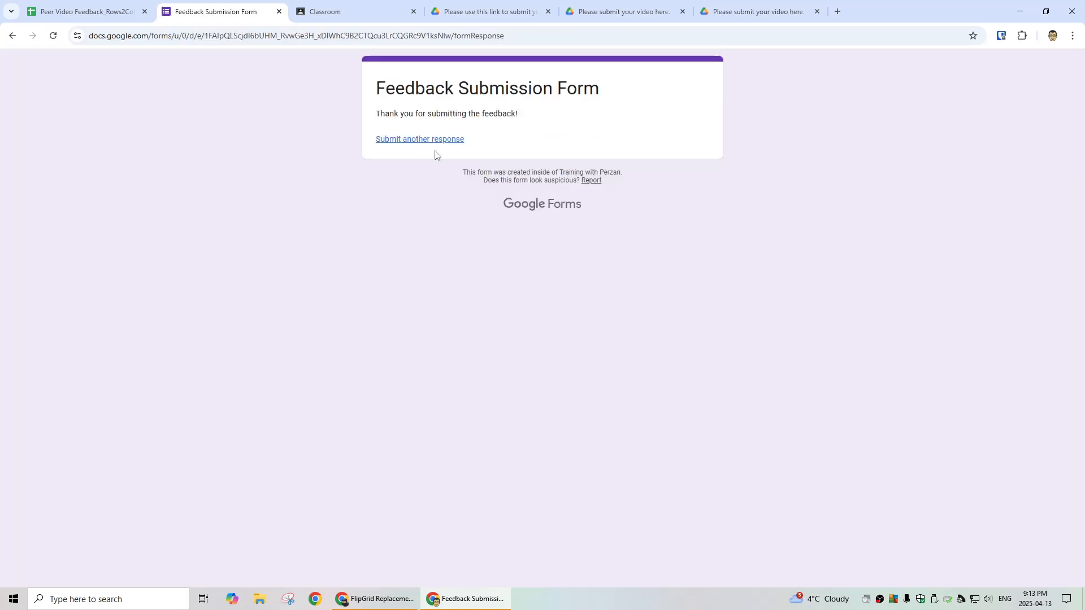
{"action": "left_click", "coordinate": [108, 17]}
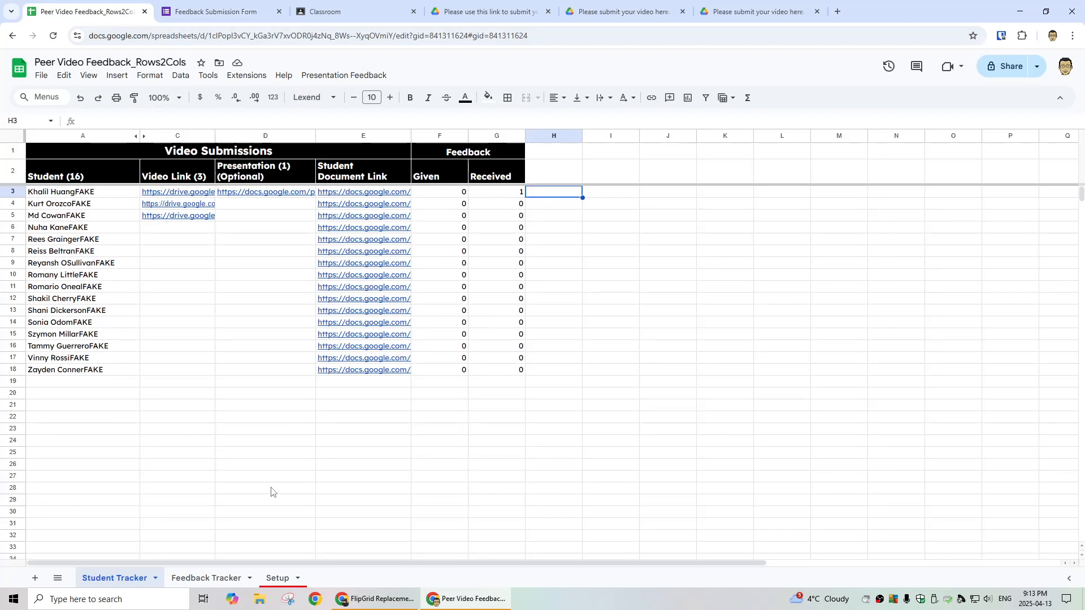
{"action": "left_click", "coordinate": [217, 578]}
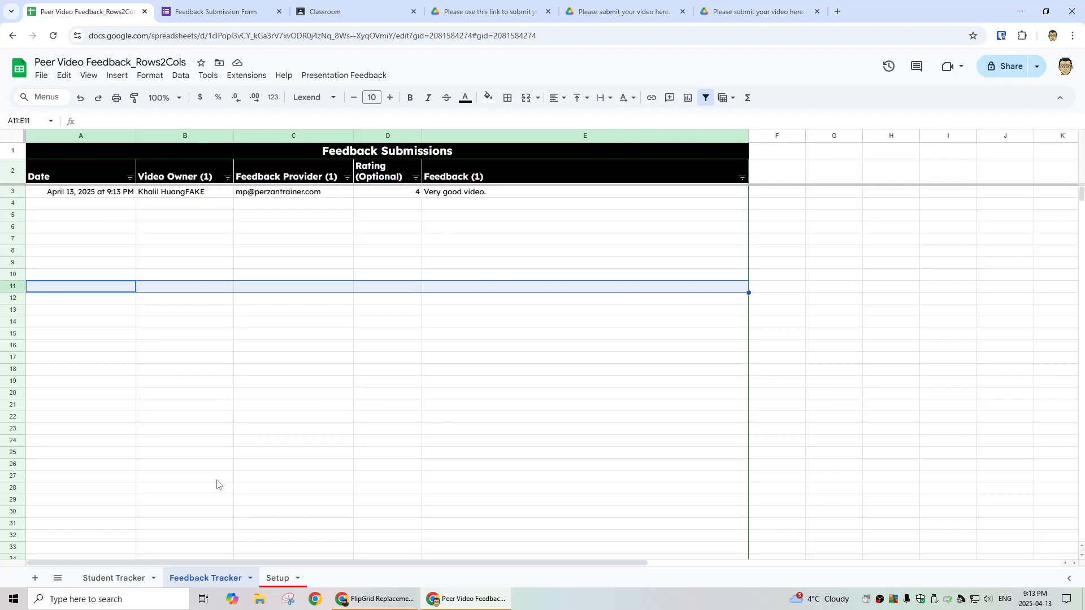
{"action": "left_click", "coordinate": [122, 577]}
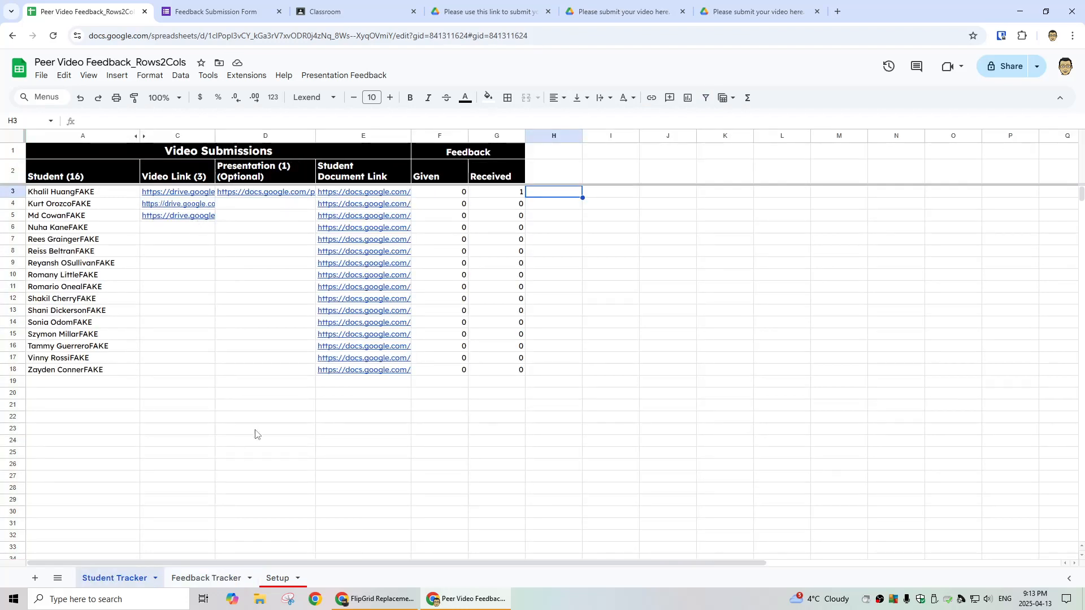
{"action": "left_click", "coordinate": [212, 579]}
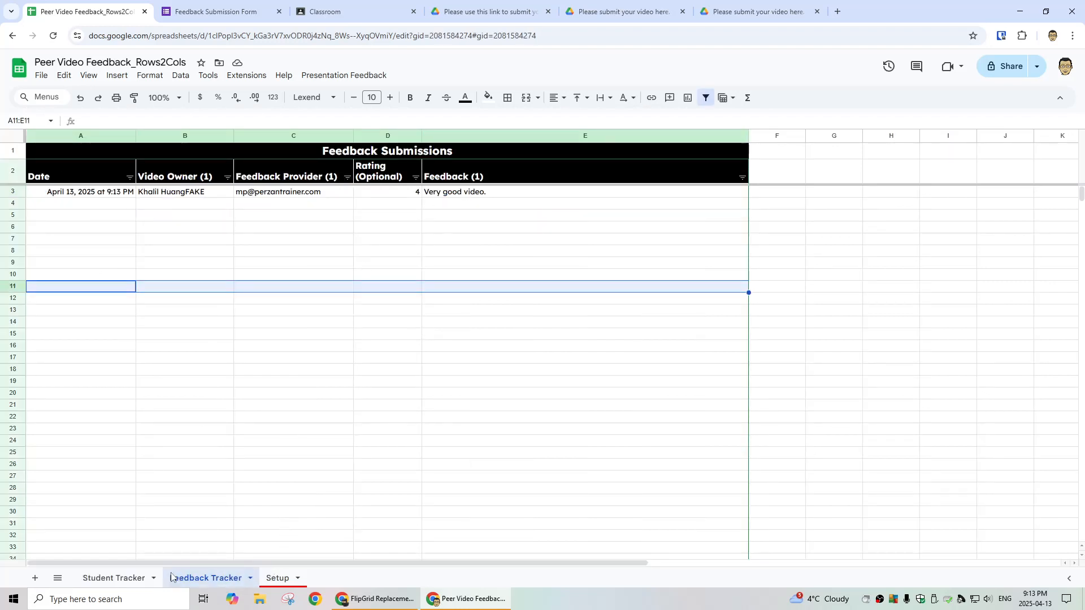
{"action": "left_click", "coordinate": [135, 578]}
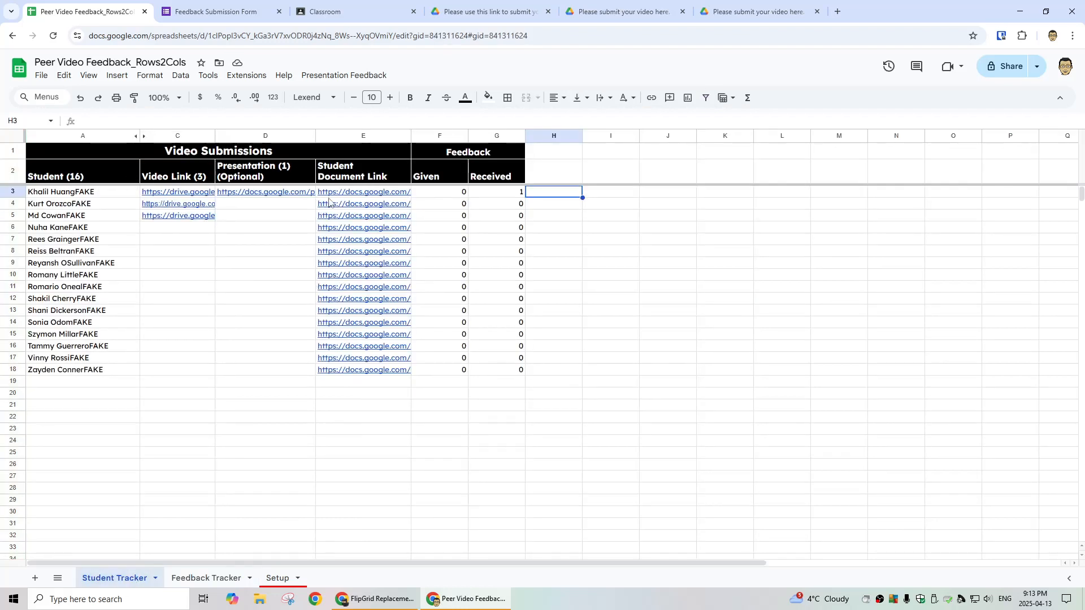
Step: Run Presentation Feedback > Update Student Documents so the first student's Doc shows the feedback rated 4
{"action": "left_click", "coordinate": [368, 194]}
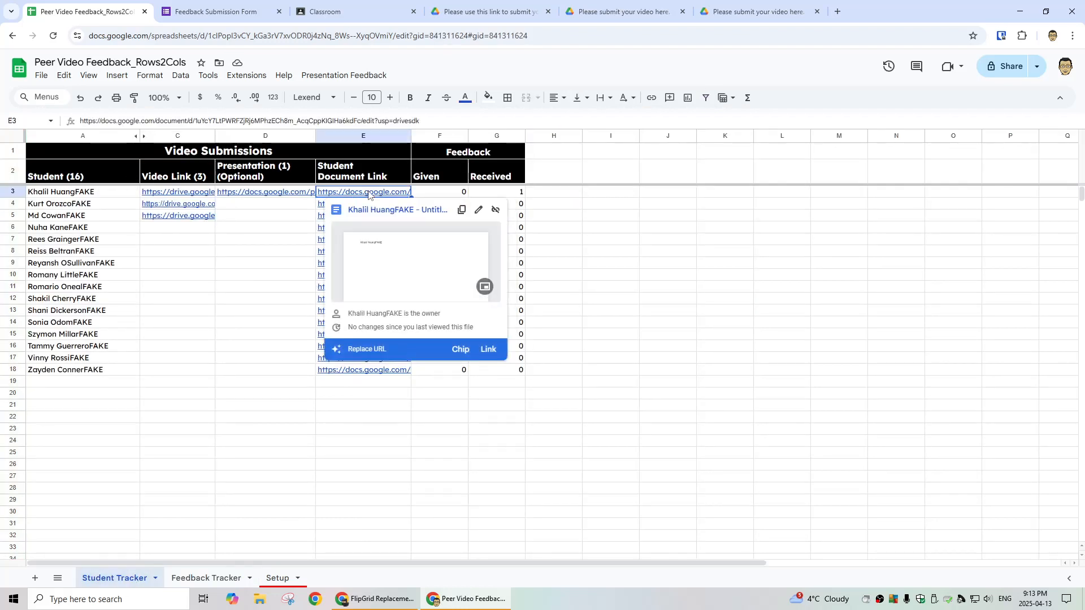
{"action": "left_click", "coordinate": [389, 211]}
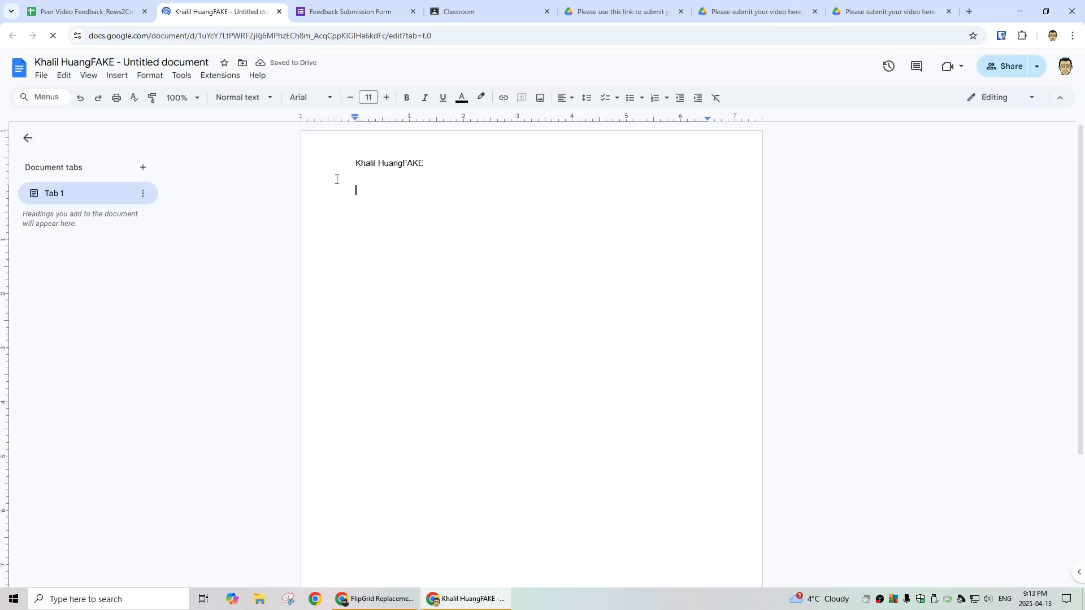
{"action": "left_click", "coordinate": [81, 13]}
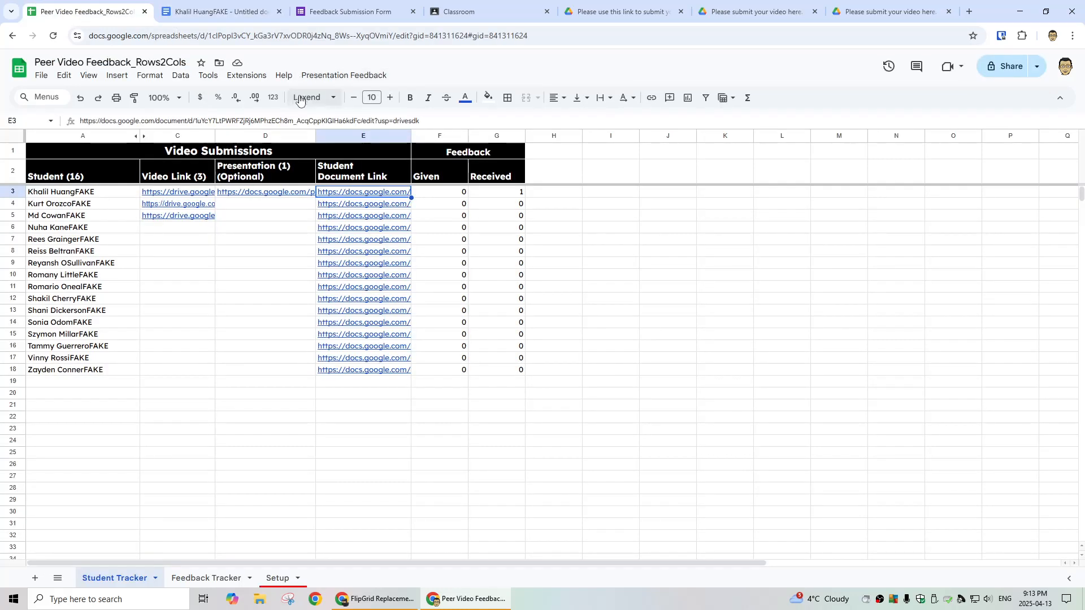
{"action": "left_click", "coordinate": [339, 75]}
{"action": "left_click", "coordinate": [378, 143]}
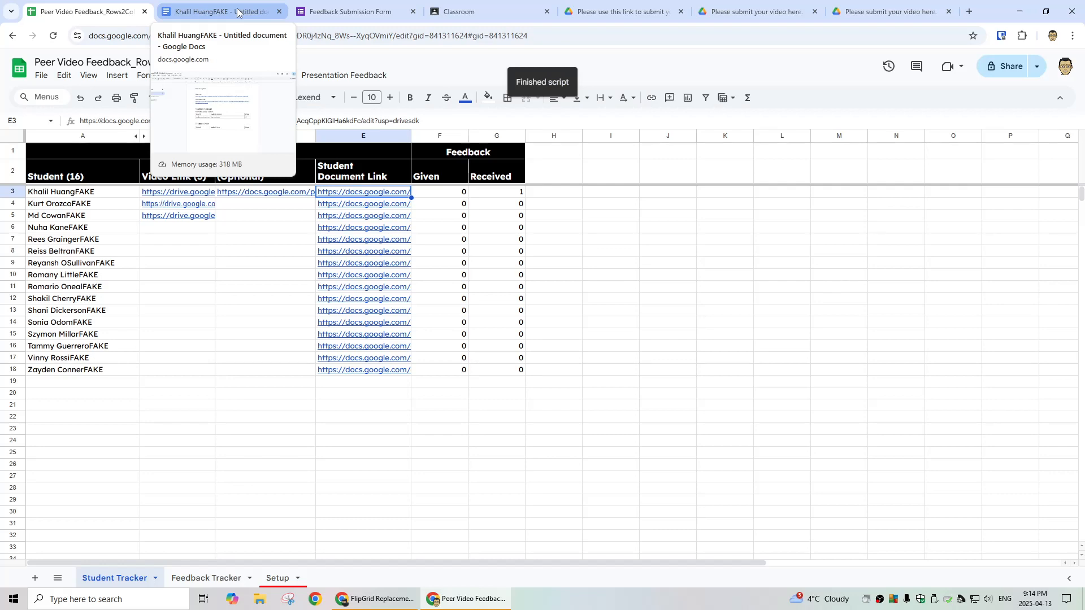
{"action": "left_click", "coordinate": [237, 12]}
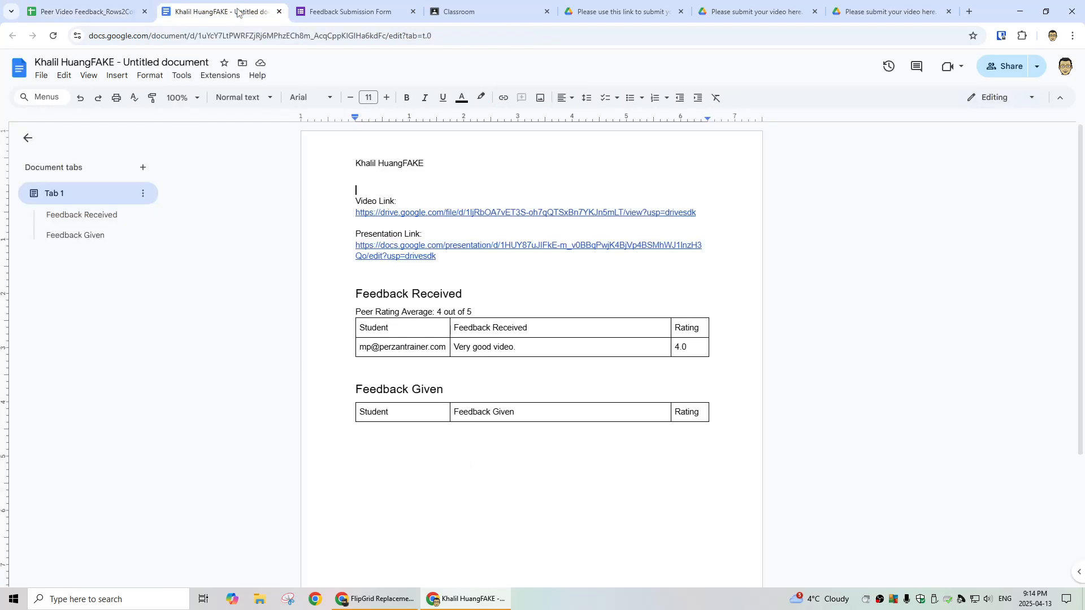
Step: Compare the student's updated Doc against the tracking spreadsheet
{"action": "left_click", "coordinate": [85, 12]}
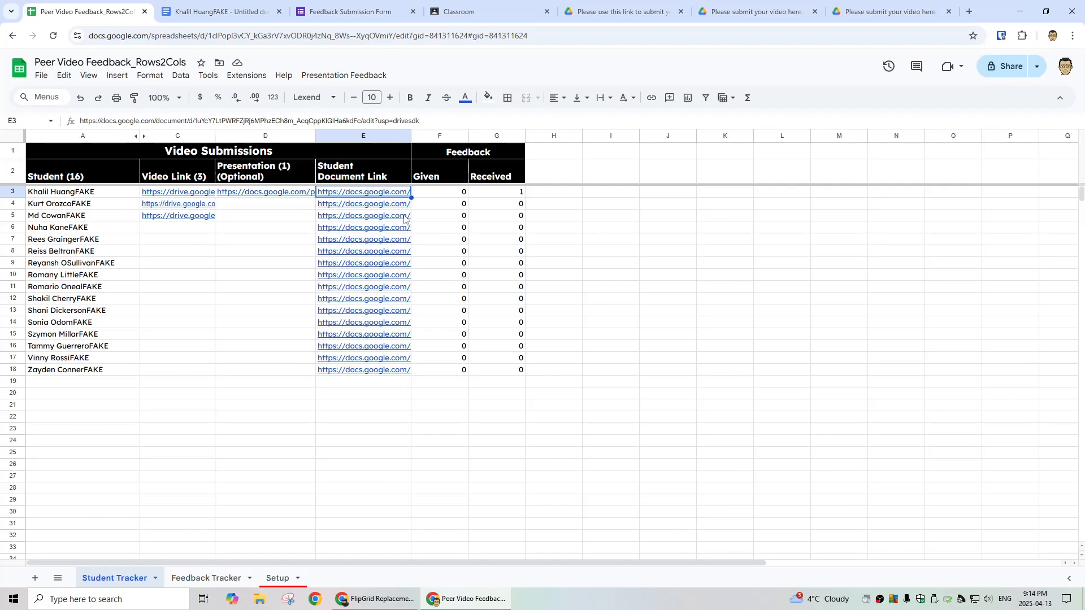
{"action": "left_click", "coordinate": [252, 14]}
{"action": "left_click", "coordinate": [131, 14]}
{"action": "left_click", "coordinate": [214, 8]}
{"action": "left_click", "coordinate": [95, 12]}
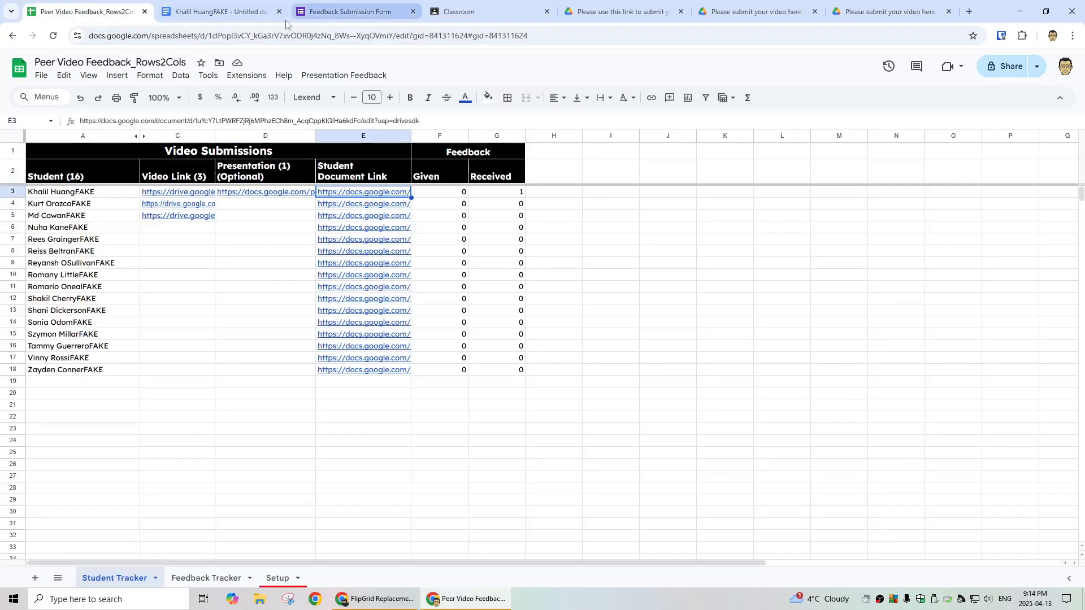
Step: Read through the populated Doc, then go back to the Student Tracker sheet
{"action": "left_click", "coordinate": [232, 5]}
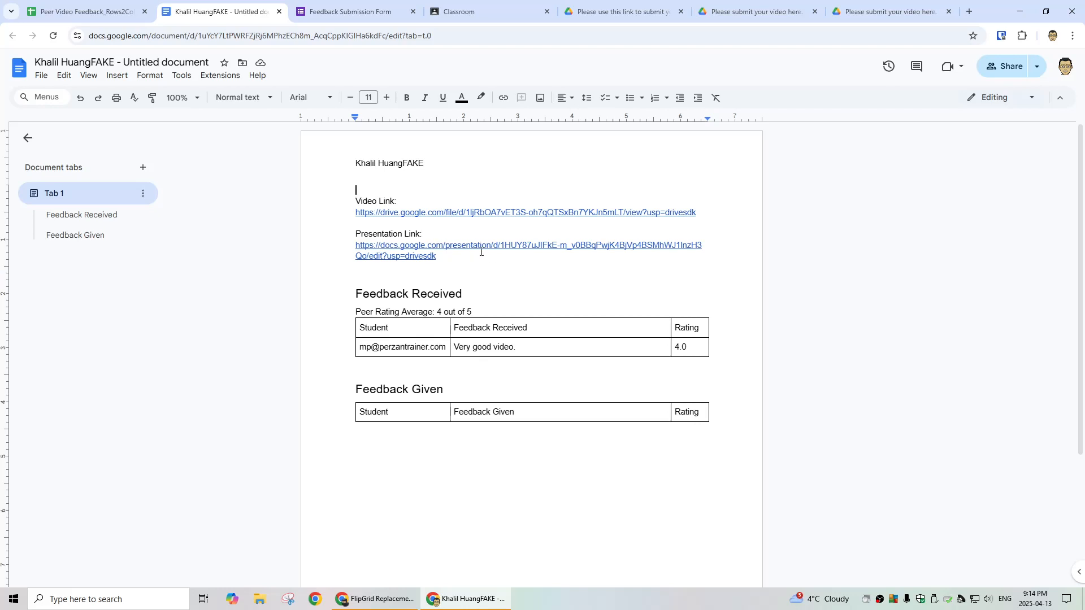
{"action": "scroll", "coordinate": [565, 290], "scroll_direction": "down", "scroll_amount": 2}
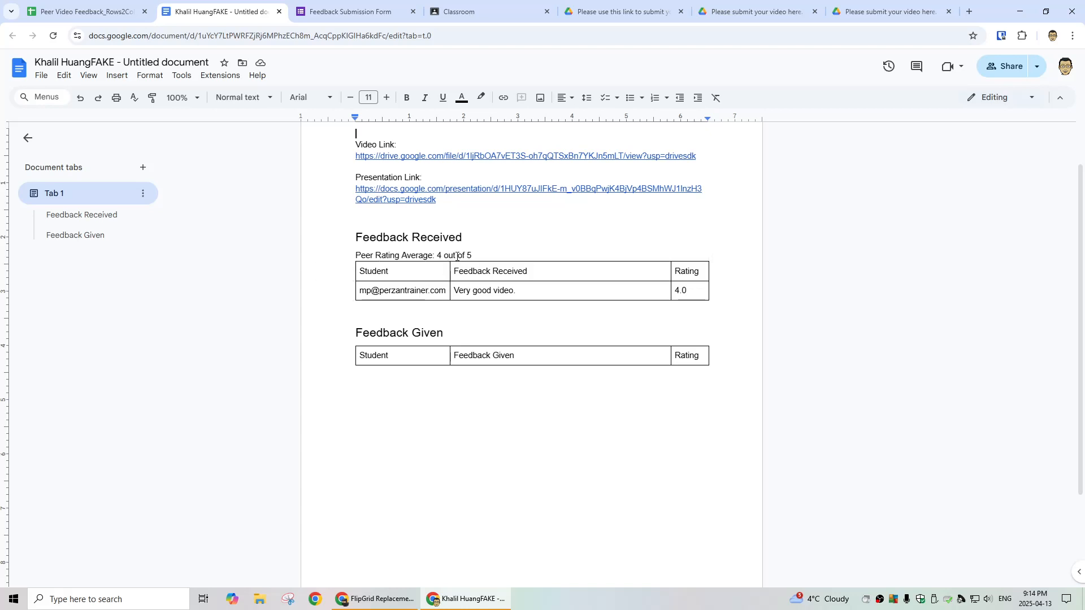
{"action": "scroll", "coordinate": [542, 339], "scroll_direction": "up", "scroll_amount": 2}
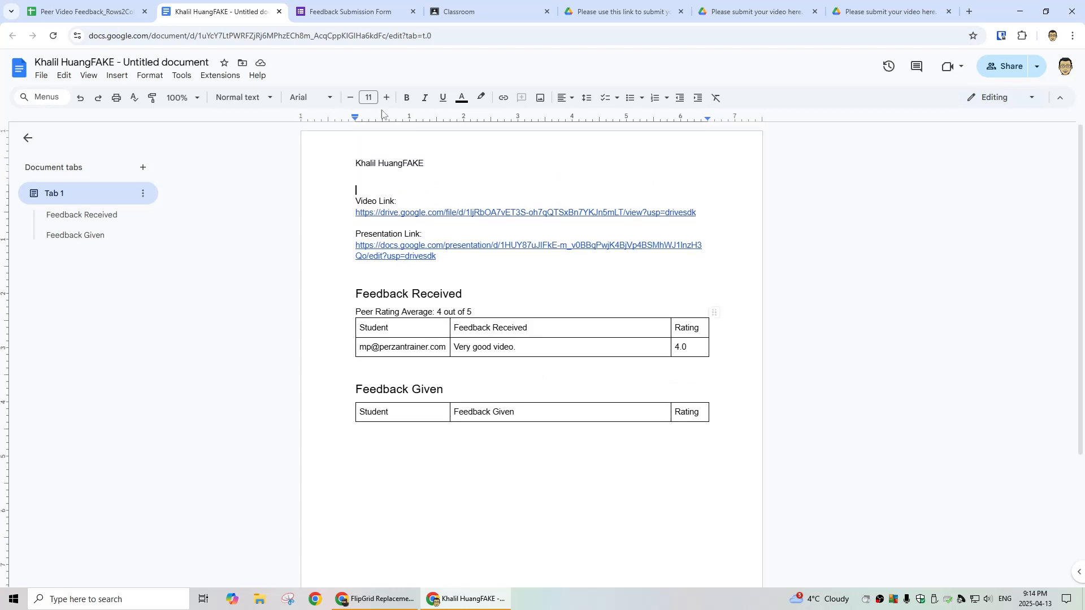
{"action": "left_click", "coordinate": [117, 17]}
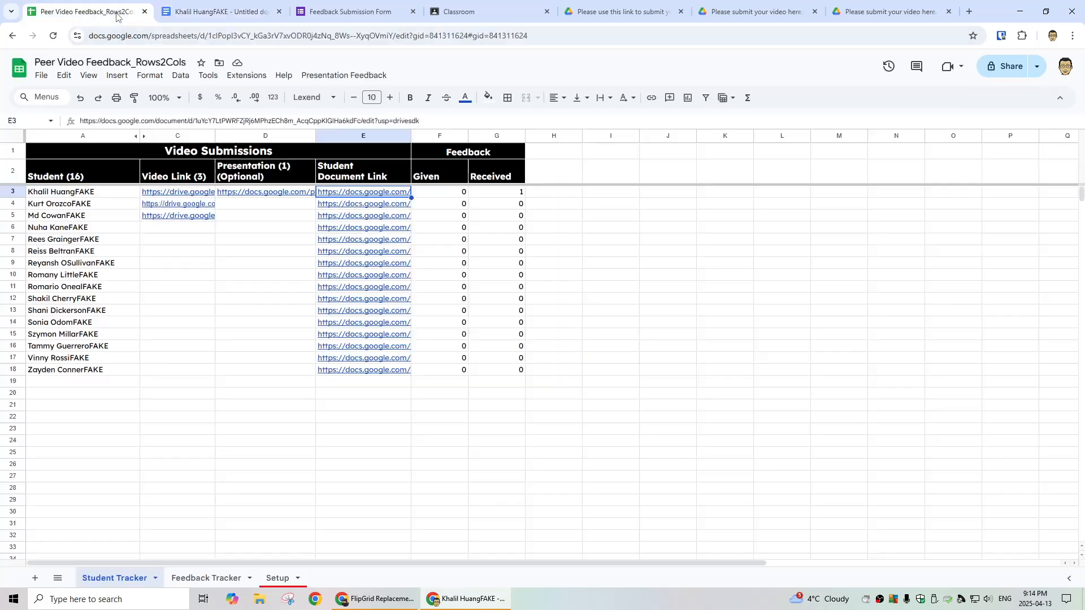
Step: Confirm the submission is logged on the Feedback Tracker sheet, glancing at Setup
{"action": "left_click", "coordinate": [215, 577]}
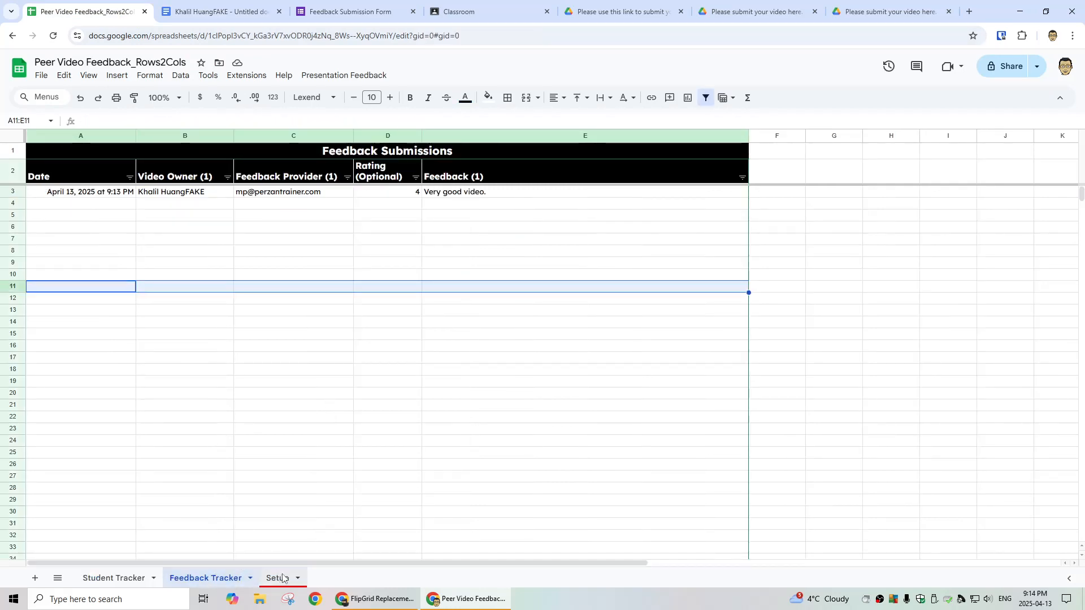
{"action": "left_click", "coordinate": [277, 577]}
{"action": "left_click", "coordinate": [213, 579]}
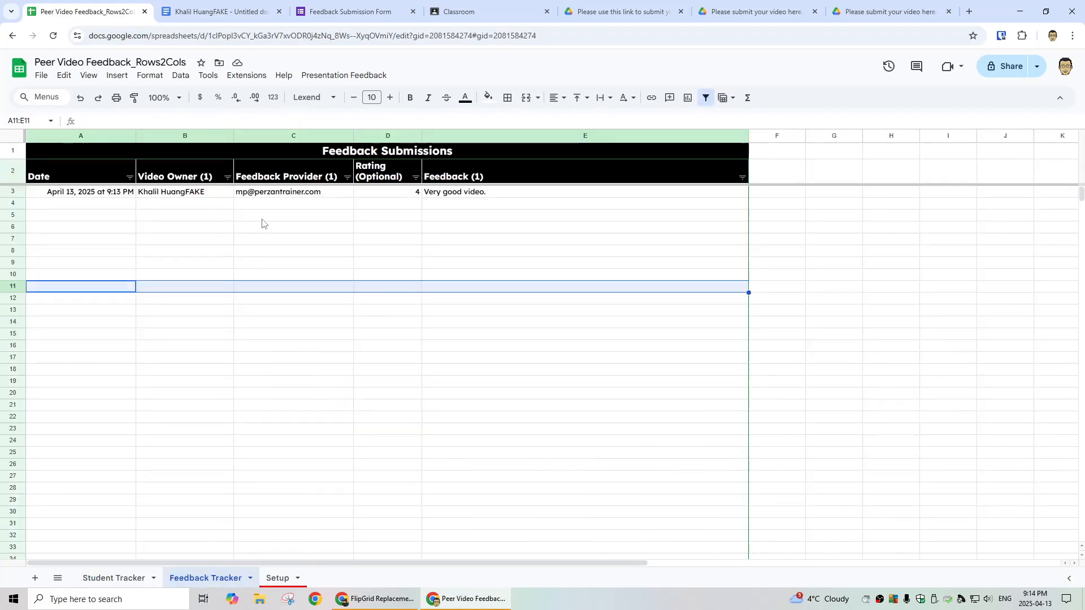
Step: Look over the student's Doc and the form's confirmation page, then go to Classroom
{"action": "left_click", "coordinate": [213, 9]}
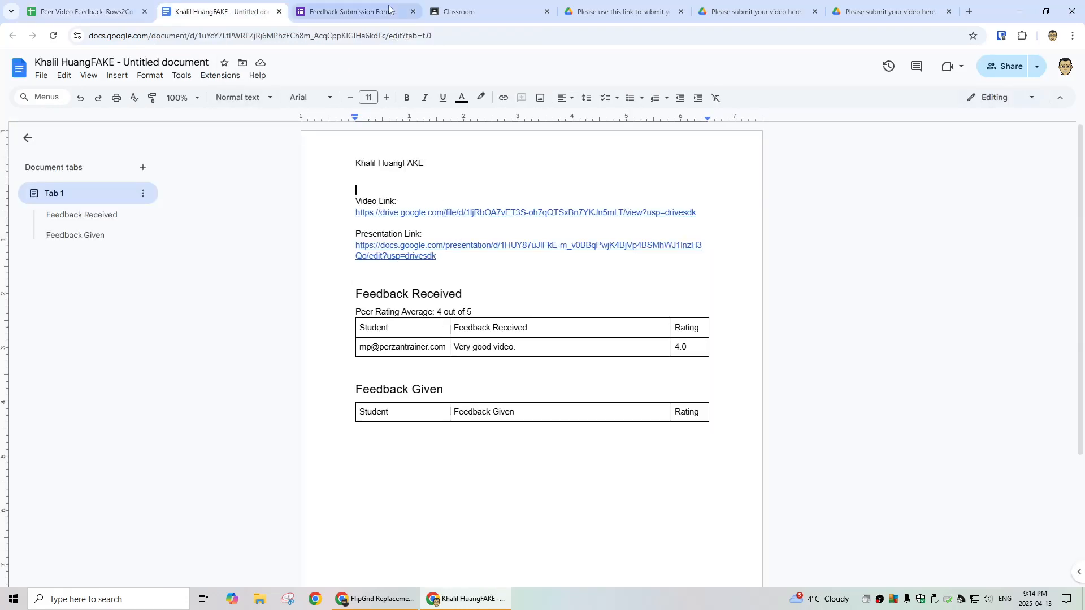
{"action": "left_click", "coordinate": [363, 13]}
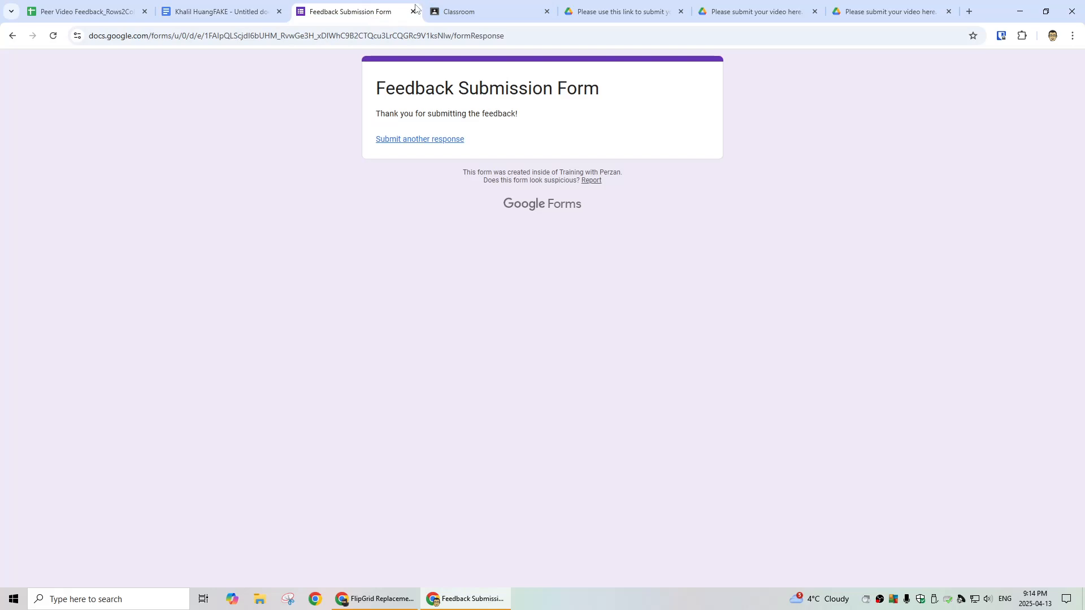
{"action": "left_click", "coordinate": [480, 11]}
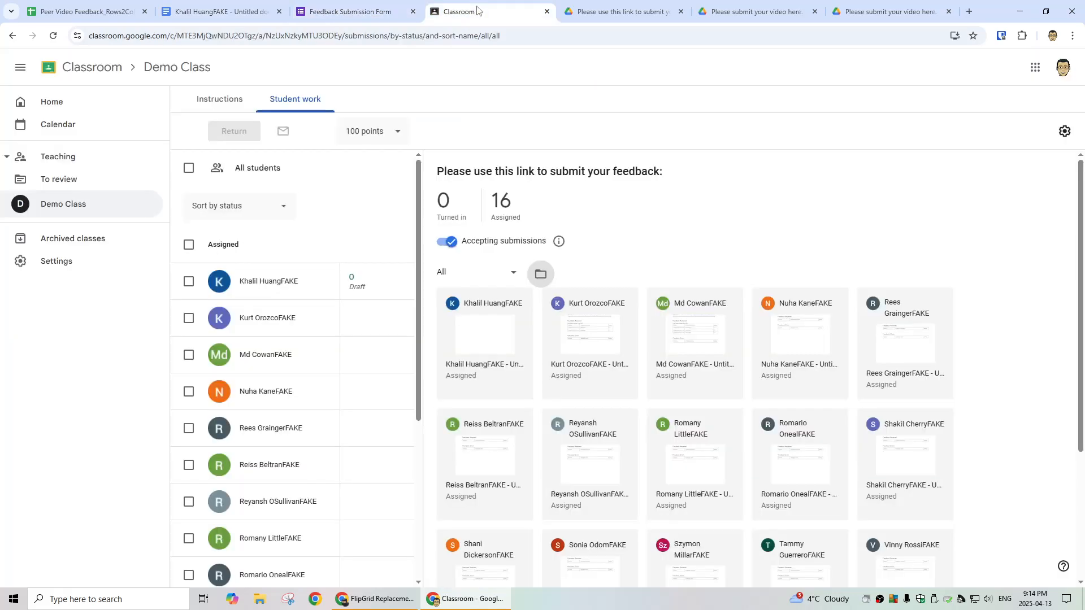
Step: From the Demo Class stream, open the feedback assignment's Student work and the first student's submission
{"action": "left_click", "coordinate": [174, 74]}
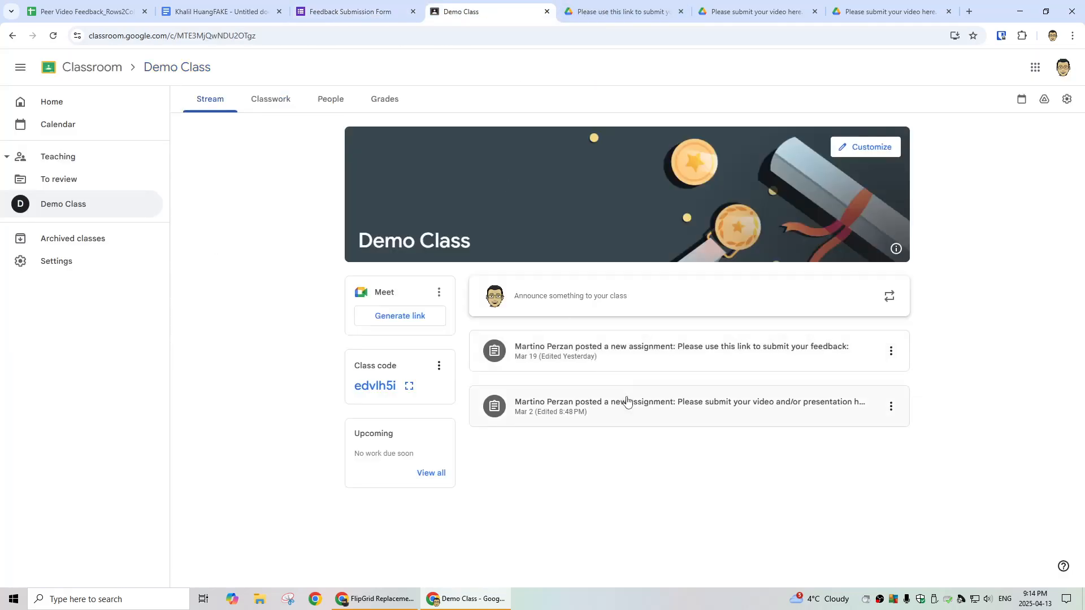
{"action": "left_click", "coordinate": [675, 356]}
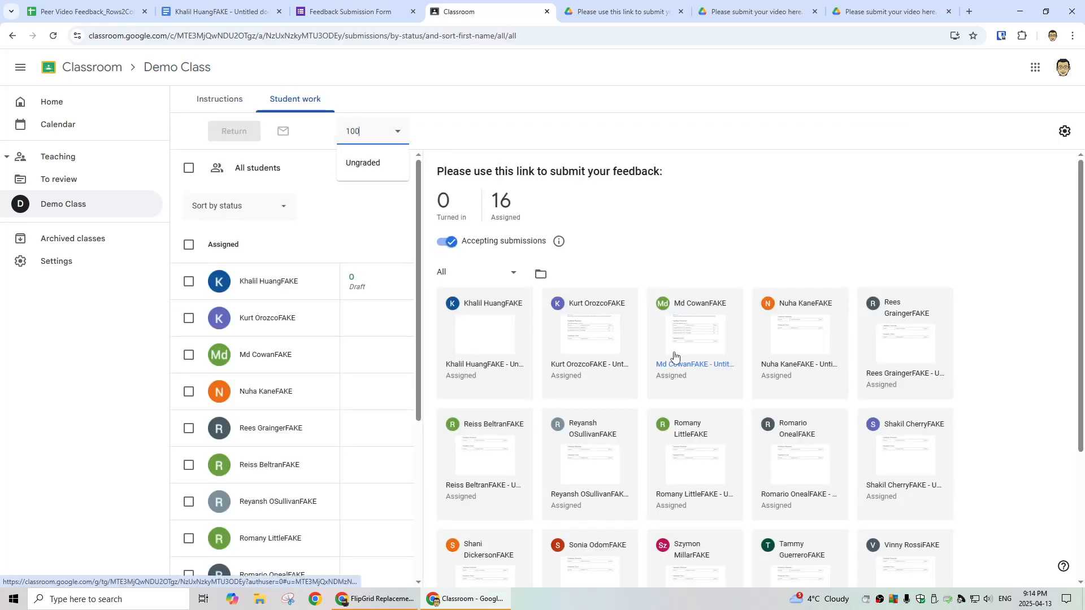
{"action": "left_click", "coordinate": [232, 103]}
{"action": "left_click", "coordinate": [293, 101]}
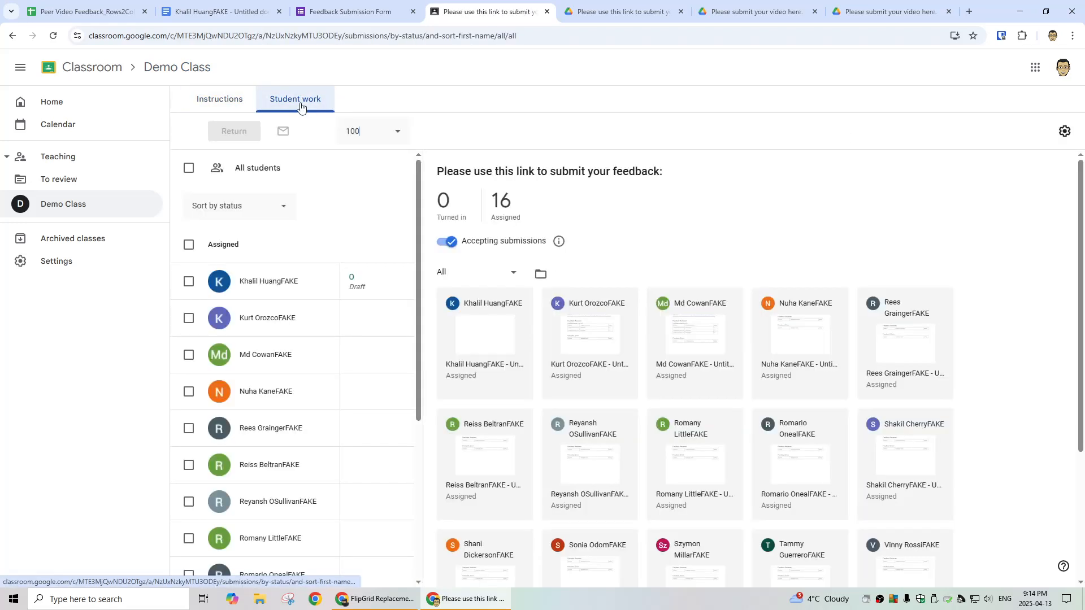
{"action": "left_click", "coordinate": [492, 341]}
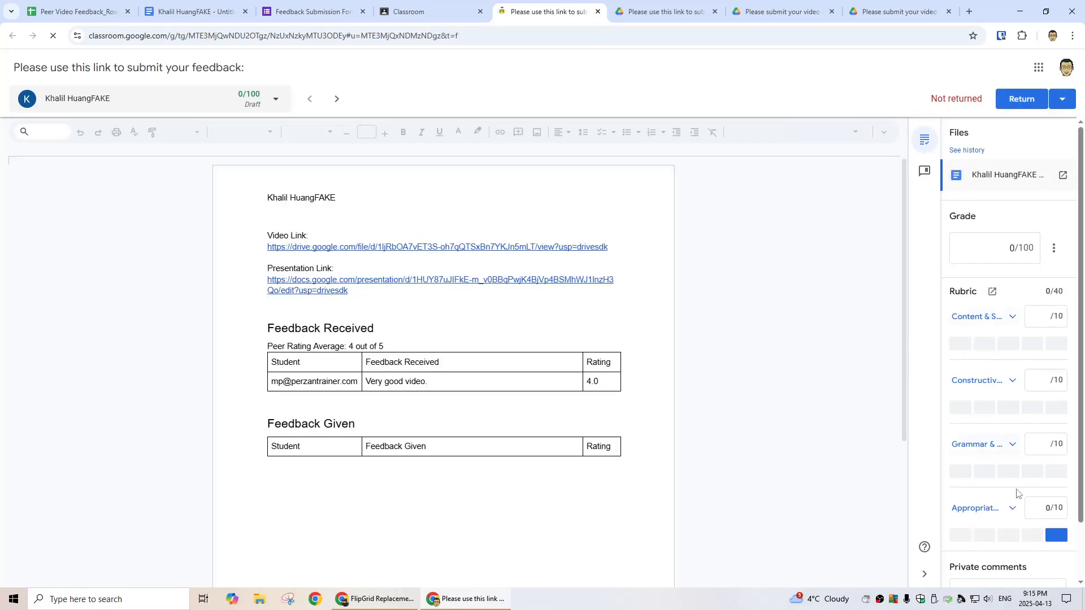
Step: Score the three rubric criteria 6, 7 and 6 out of 10 for a 47.5/100 draft grade
{"action": "scroll", "coordinate": [1005, 472], "scroll_direction": "down", "scroll_amount": 2}
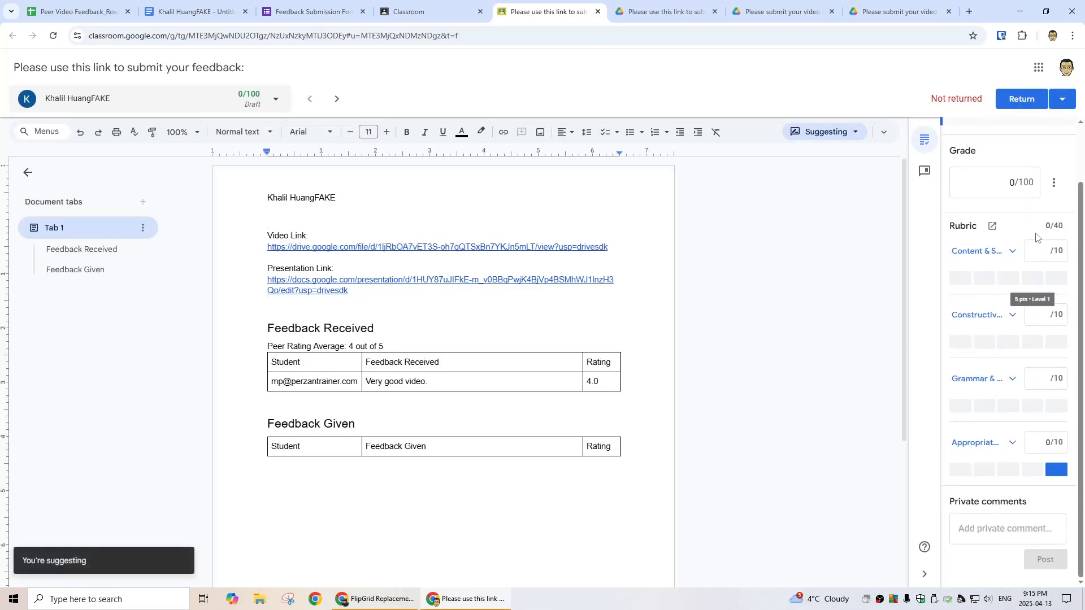
{"action": "left_click", "coordinate": [1009, 278]}
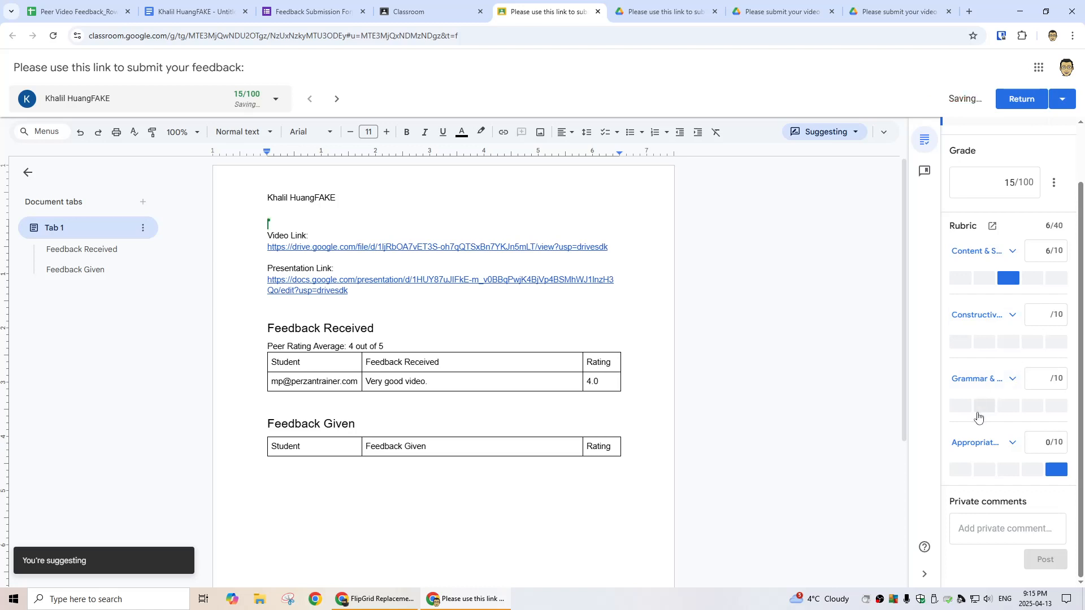
{"action": "left_click", "coordinate": [984, 405]}
{"action": "left_click", "coordinate": [1011, 471]}
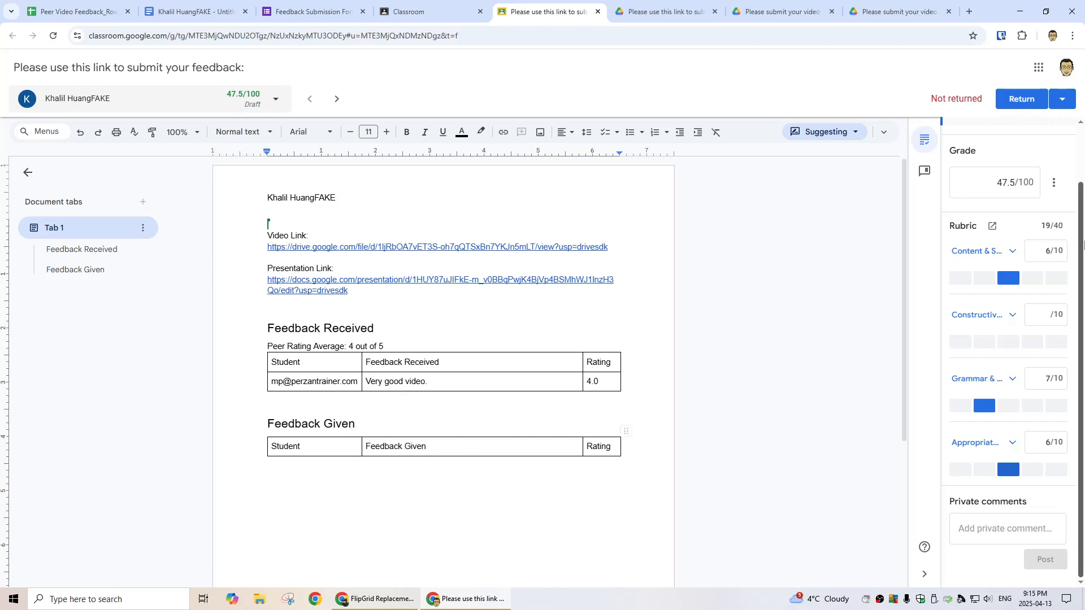
{"action": "left_click", "coordinate": [193, 14]}
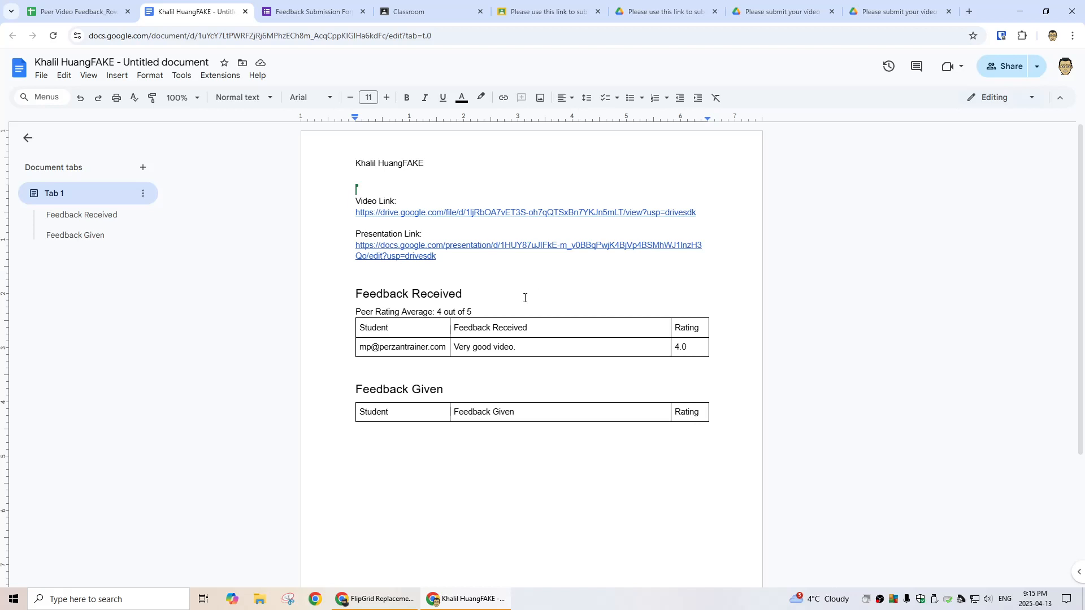
Step: Switch back to the Feedback Tracker sheet to see the logged submission rated 4, 'Very good video.'
{"action": "left_click", "coordinate": [52, 6]}
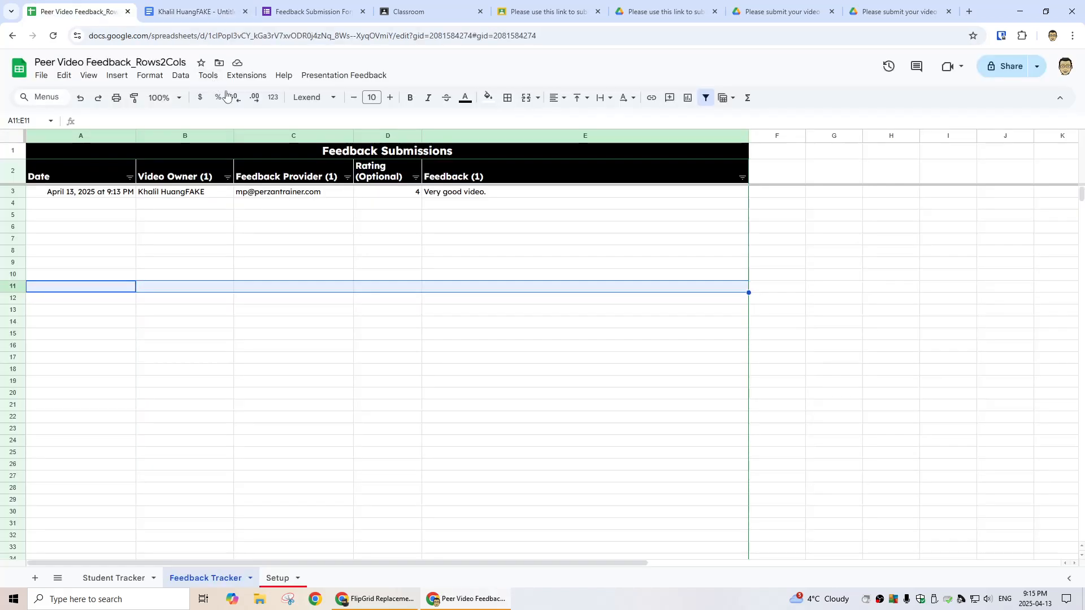